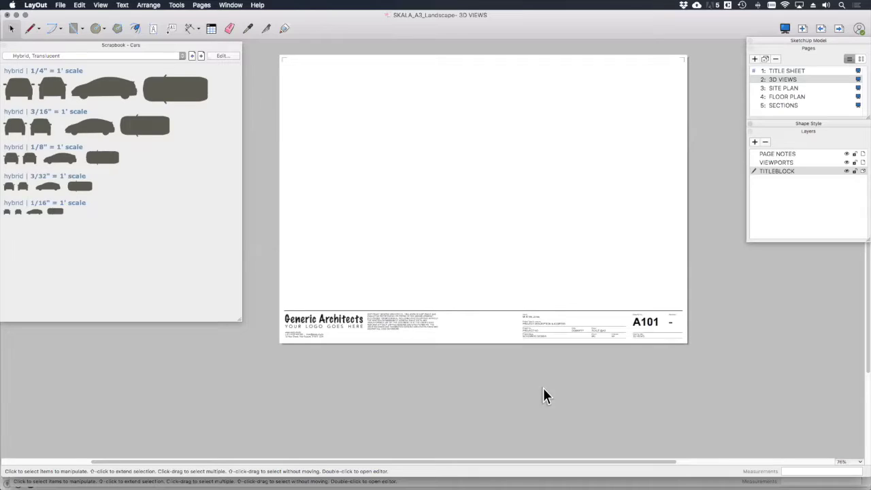
Browse the File menu and the scrapbook list without changing anything.
click(60, 6)
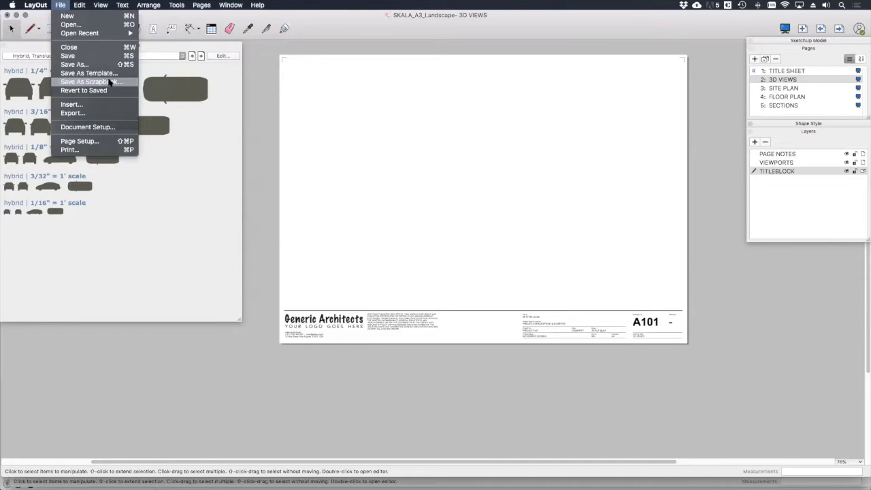
click(267, 119)
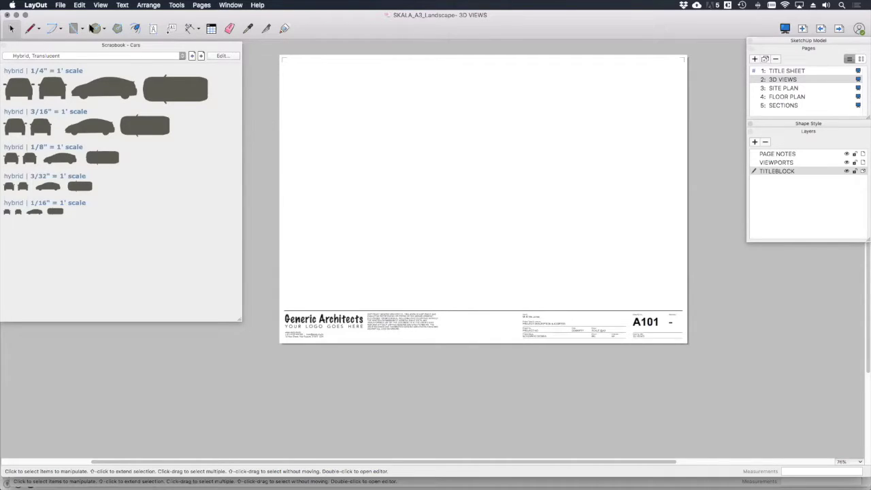
click(116, 56)
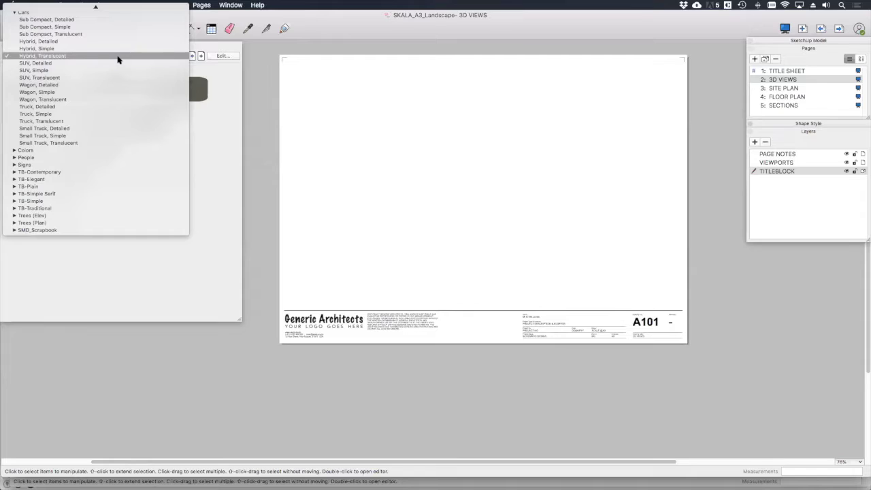
click(264, 156)
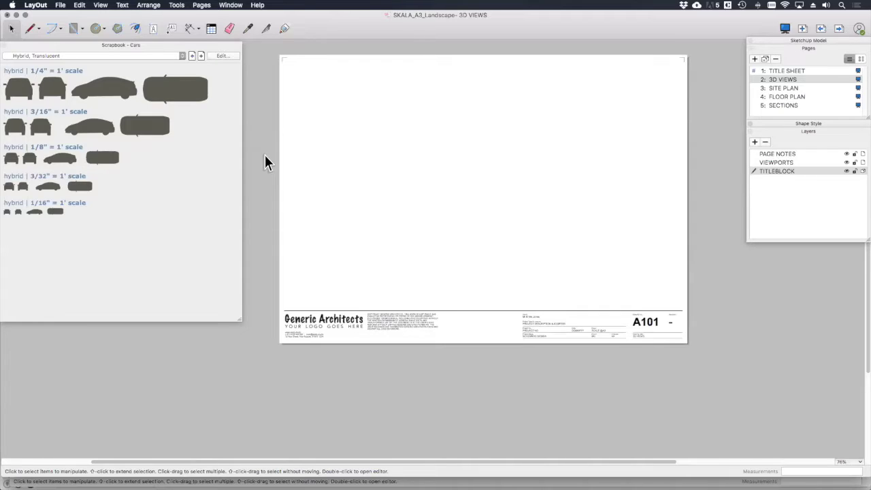
Create a new Plain Paper A4 Portrait document, maximise the window, and dock the Scrapbook panel.
click(61, 5)
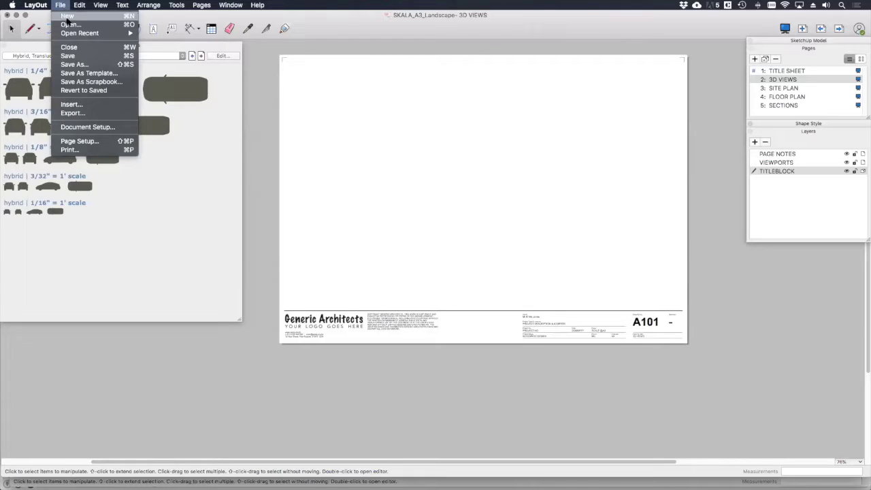
click(68, 17)
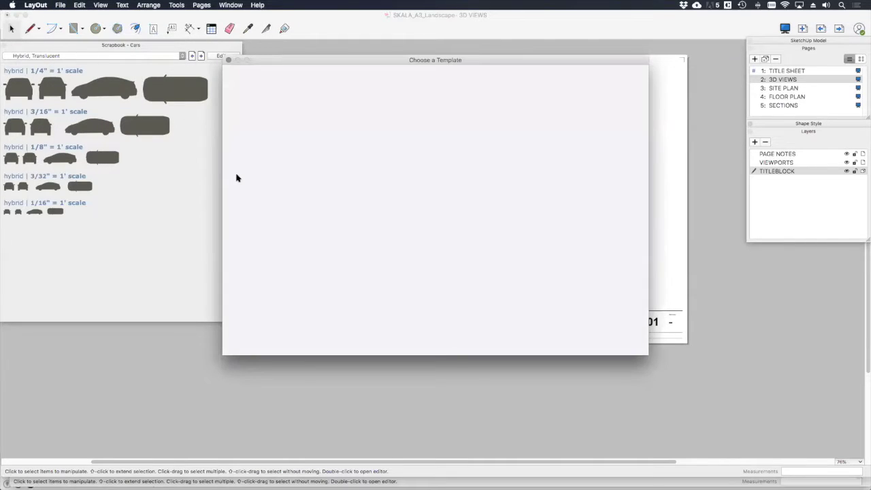
scroll(348, 233, down, 3)
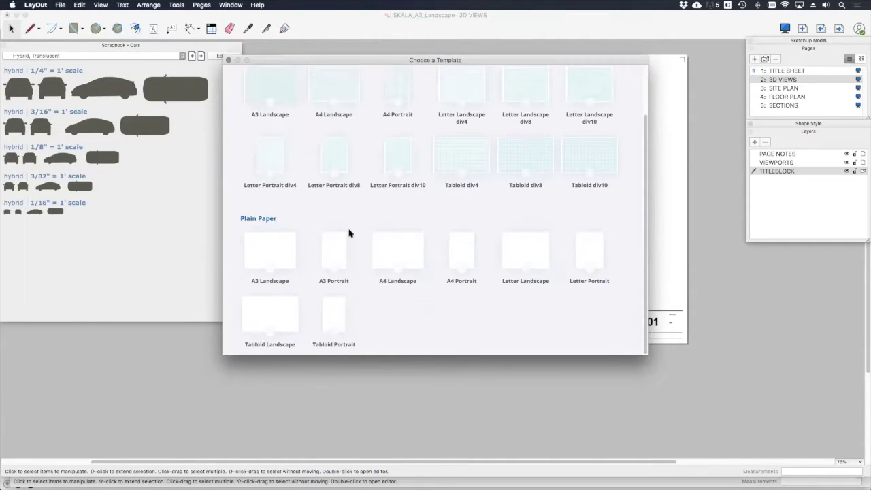
double_click(462, 250)
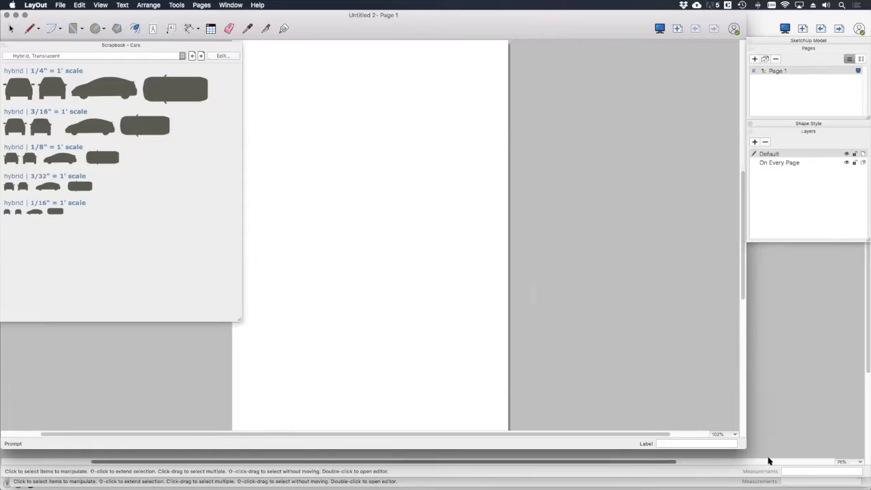
drag(744, 447, 869, 488)
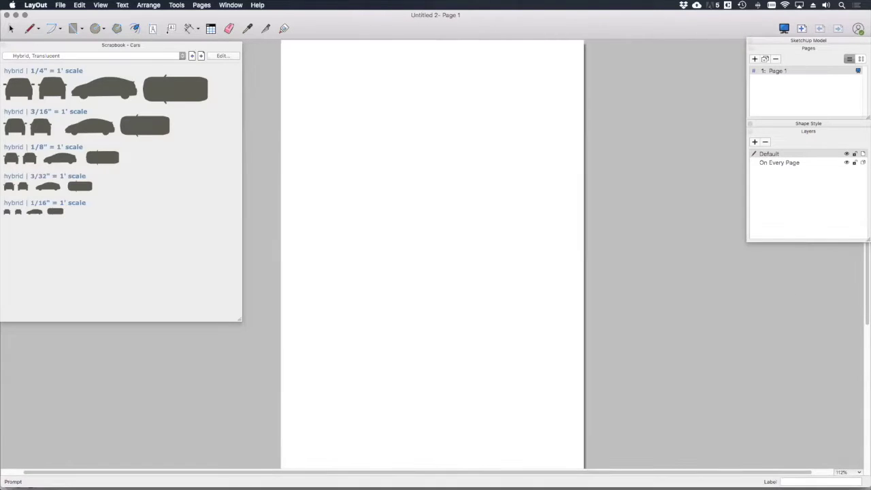
drag(43, 45, 787, 342)
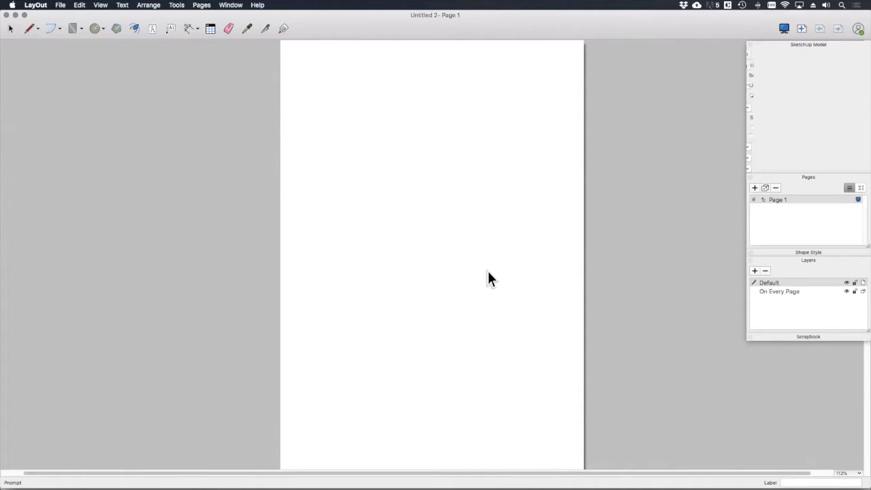
Set the paper Width and Height to 200 mm in Document Setup.
click(60, 6)
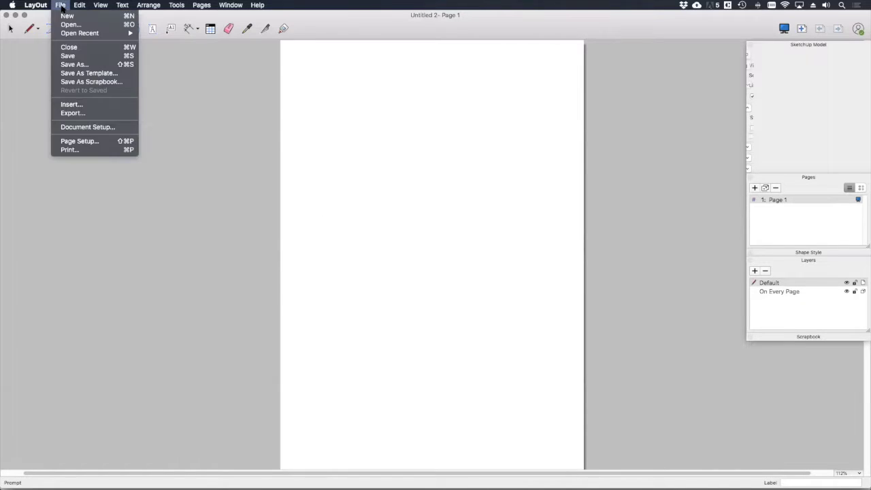
click(121, 128)
click(250, 132)
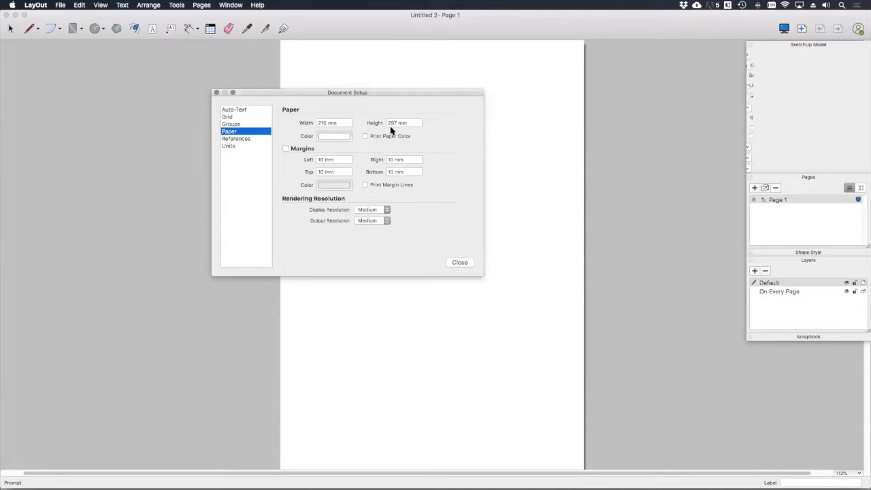
double_click(327, 123)
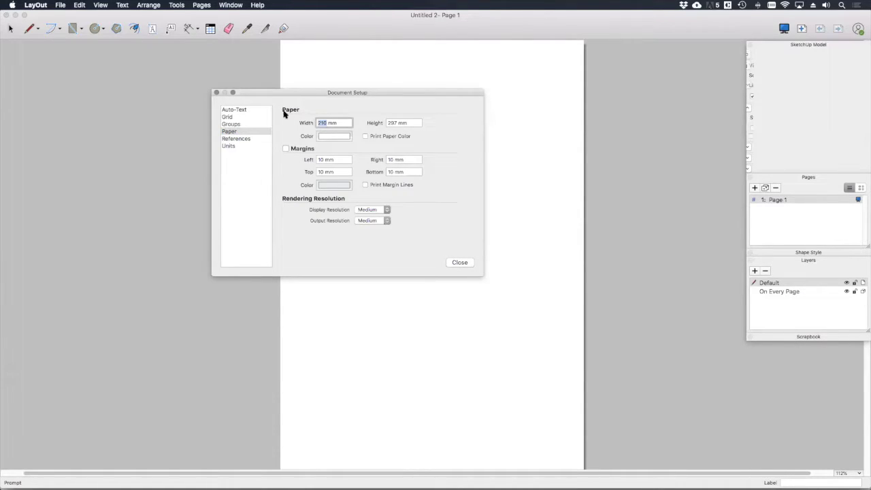
text(200)
double_click(395, 123)
text(200)
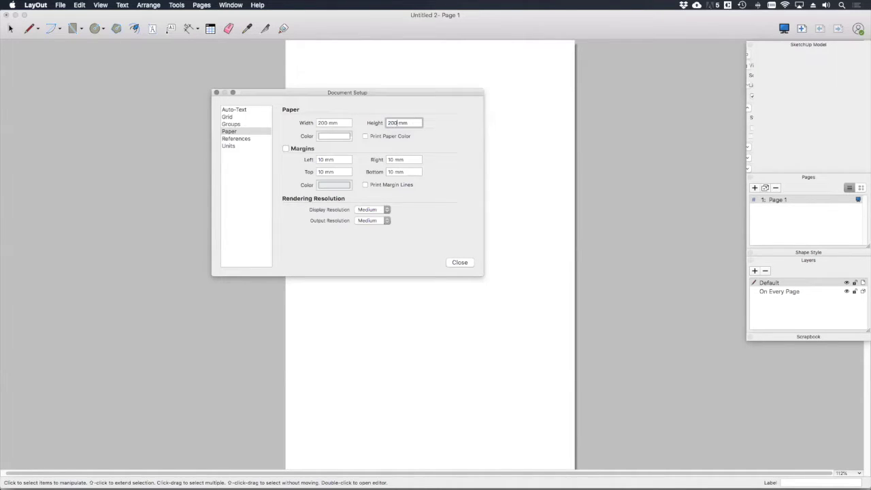
click(460, 262)
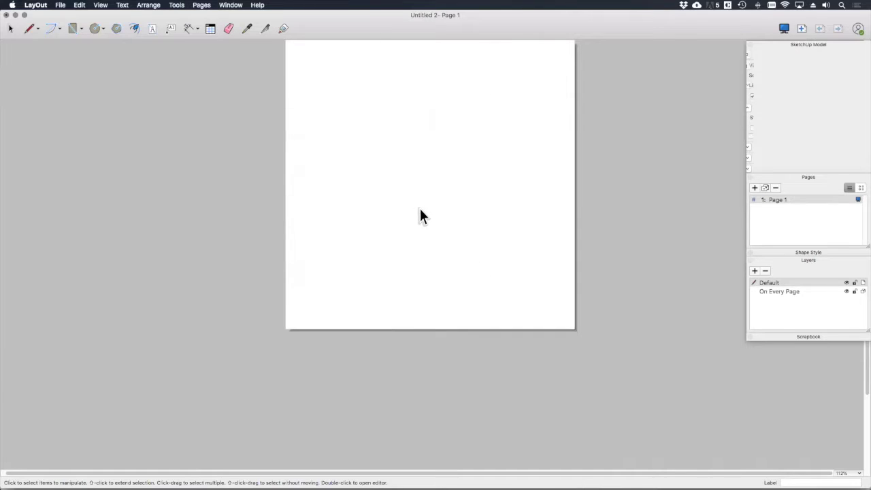
scroll(428, 211, up, 3)
scroll(476, 170, down, 3)
scroll(507, 123, up, 1)
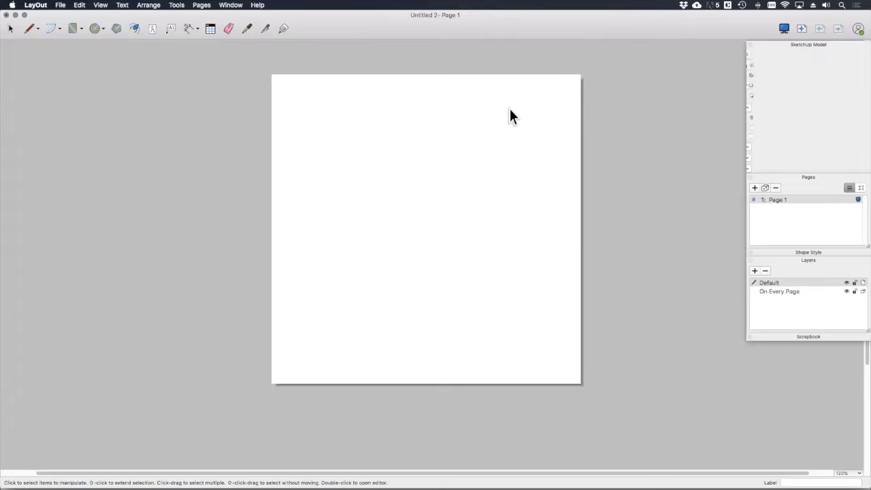
Select On Every Page in the Layers panel as the active layer.
click(776, 291)
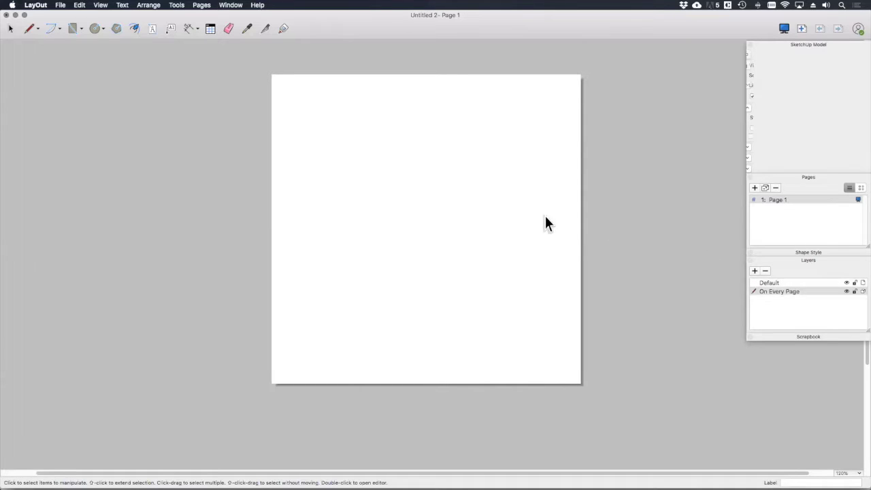
Delete On Every Page, add a layer named Symbols, and rename Default to Background.
click(765, 273)
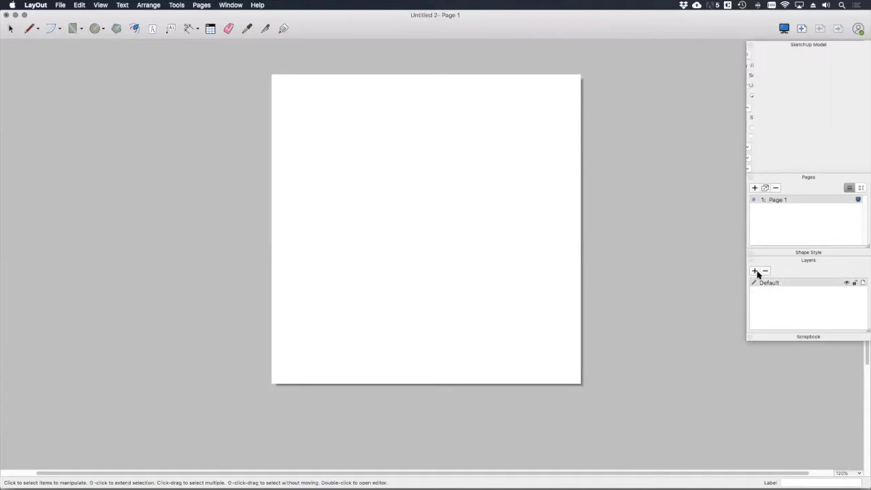
click(753, 272)
double_click(785, 283)
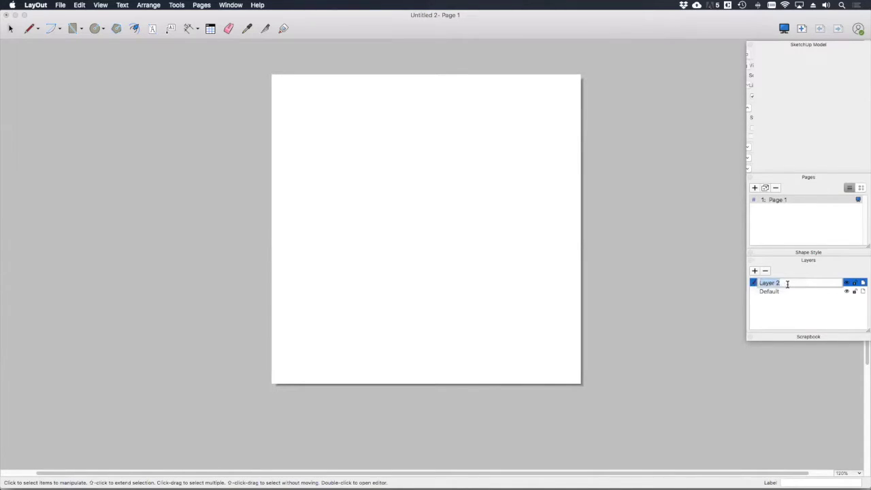
text(Symbols)
click(775, 292)
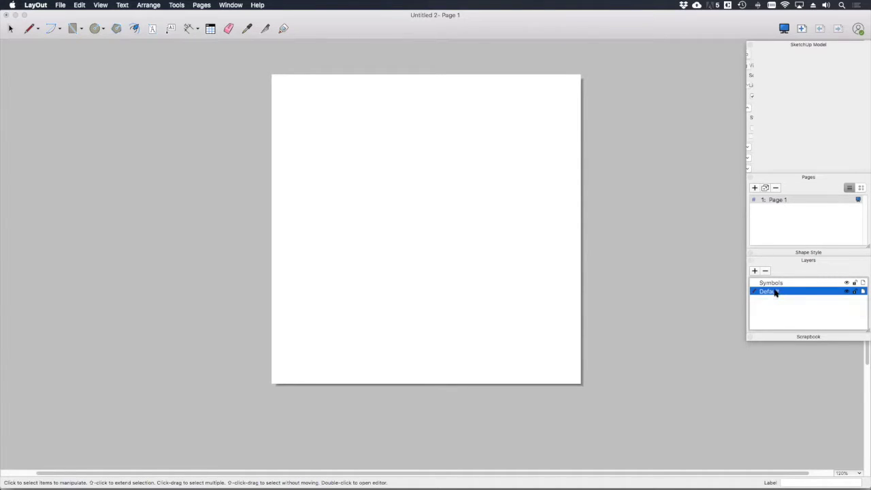
double_click(776, 292)
text(BA)
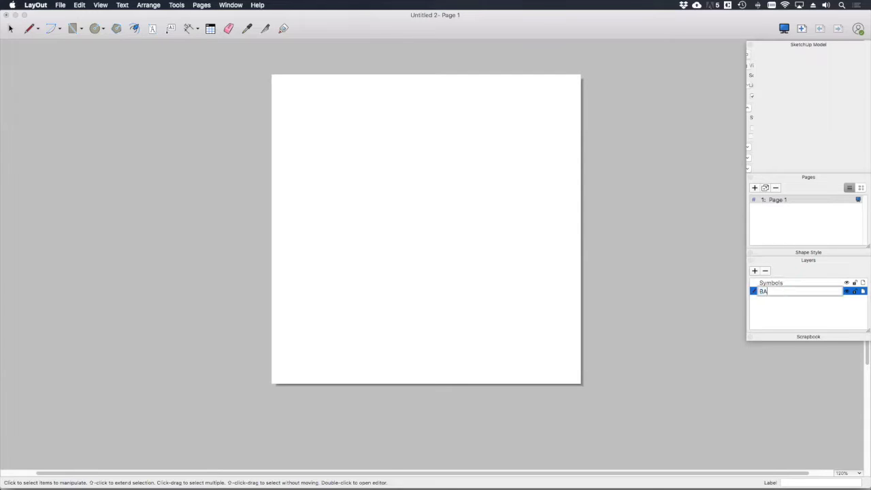
text(ckground)
click(686, 298)
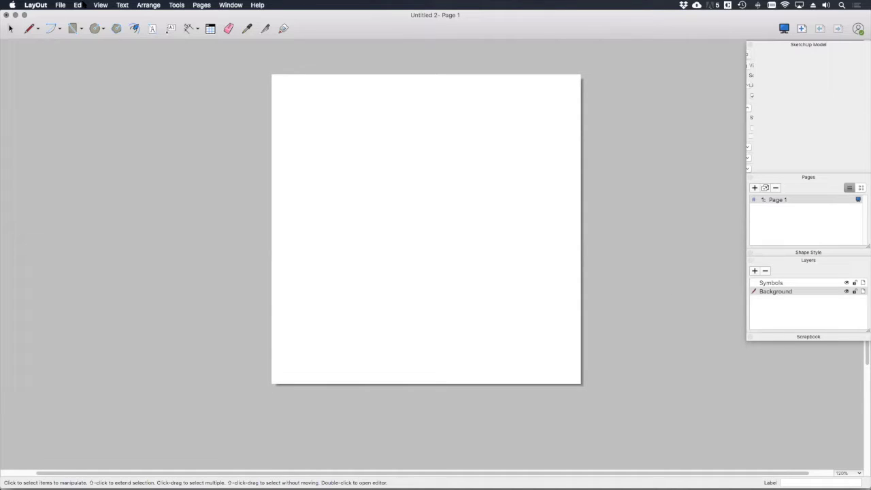
Cancel the Save As Scrapbook dialog, then open the LayOut application menu.
click(62, 5)
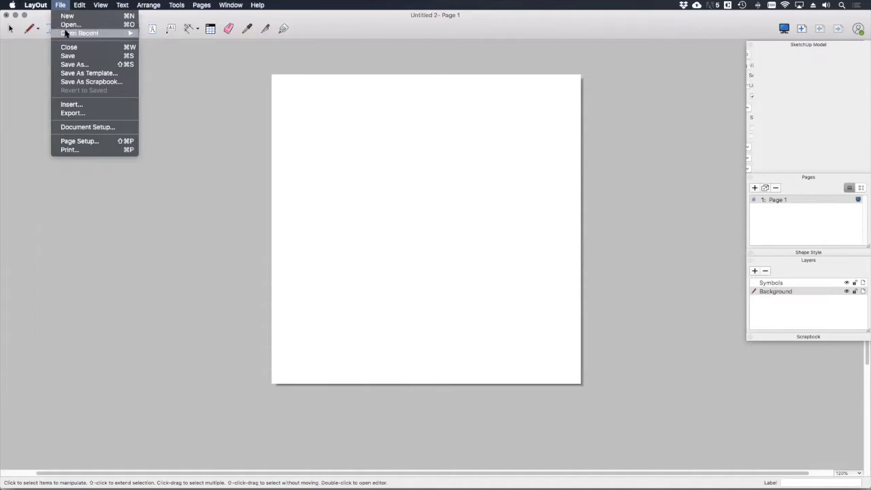
click(82, 81)
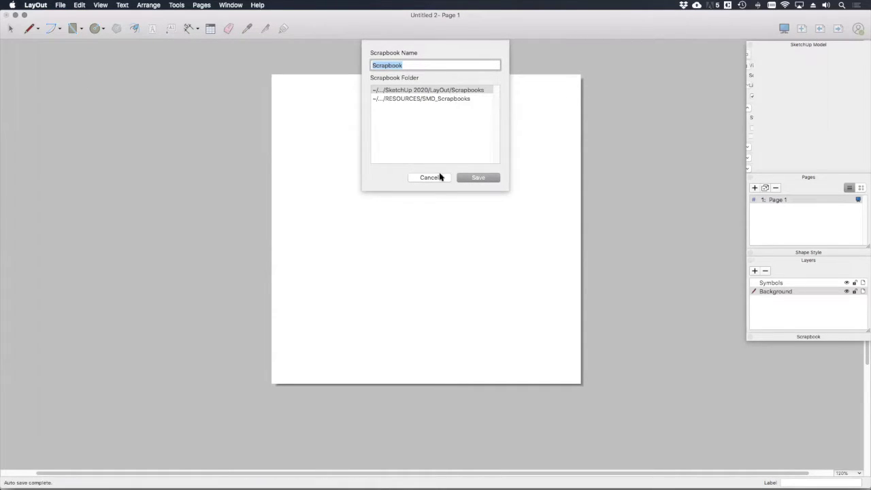
click(430, 178)
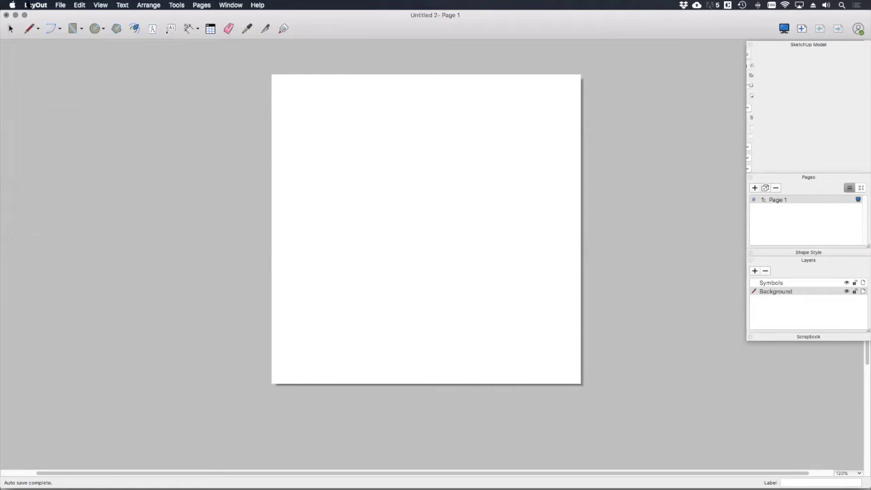
click(36, 5)
click(41, 31)
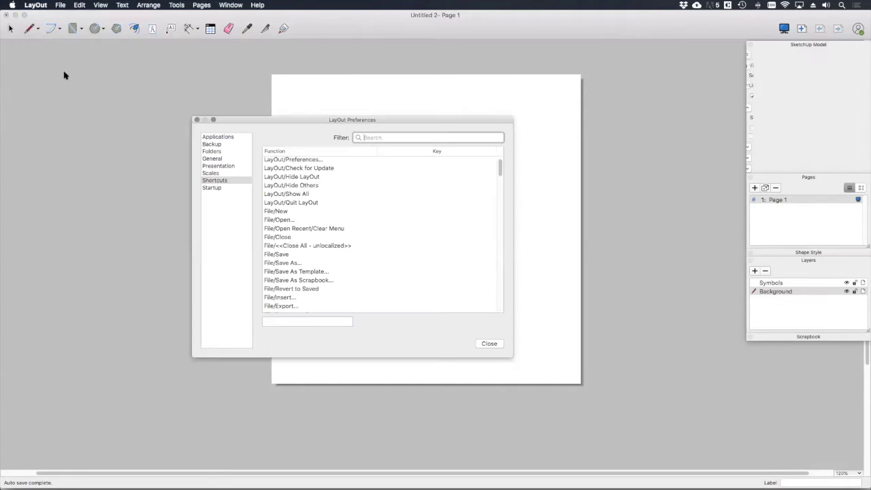
click(226, 152)
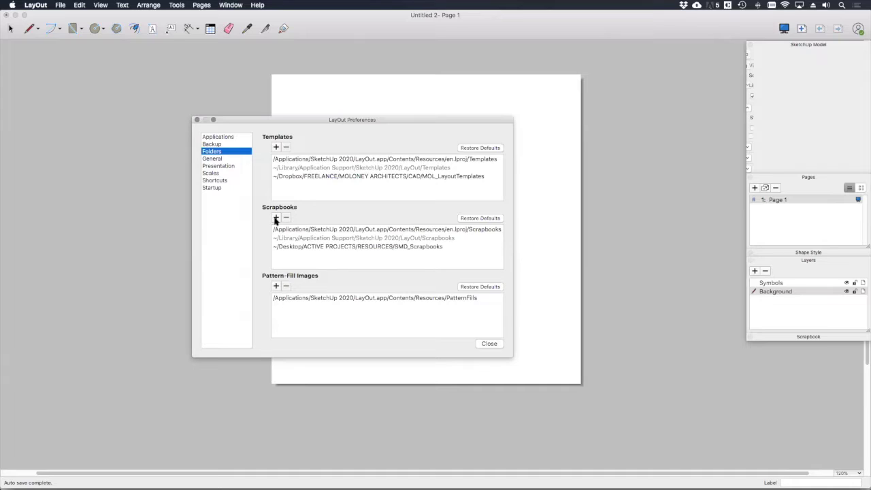
click(276, 219)
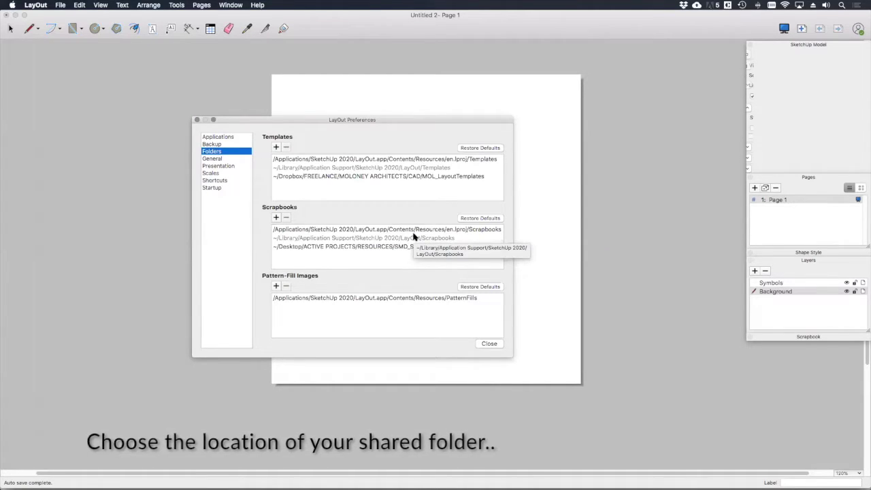
click(196, 120)
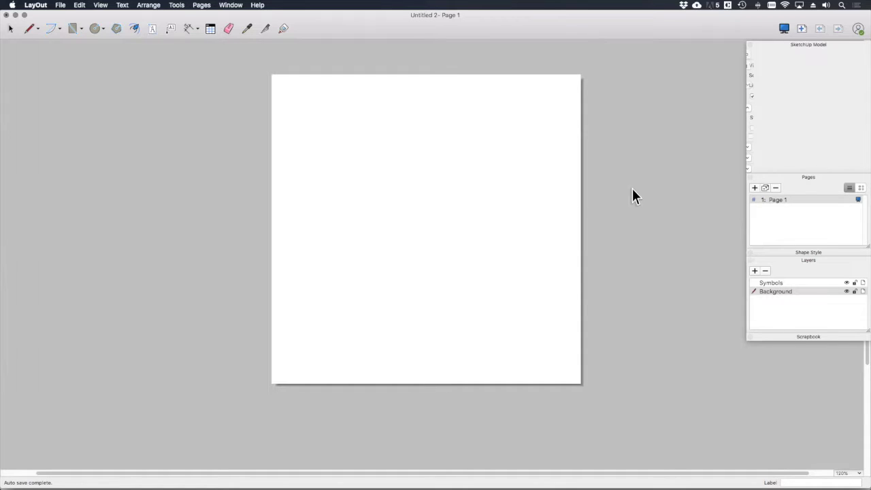
Rename Page 1 to 'Bedroom Furniture'.
double_click(782, 200)
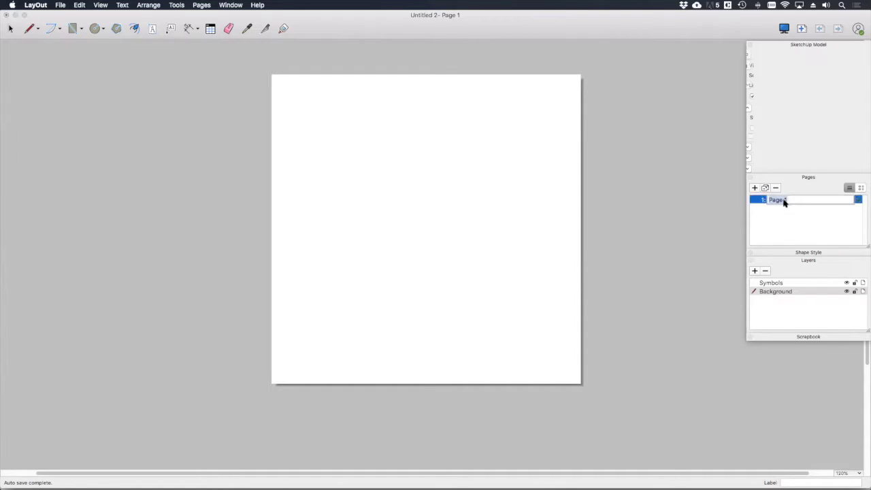
text(Bedroom Furniture)
key(Return)
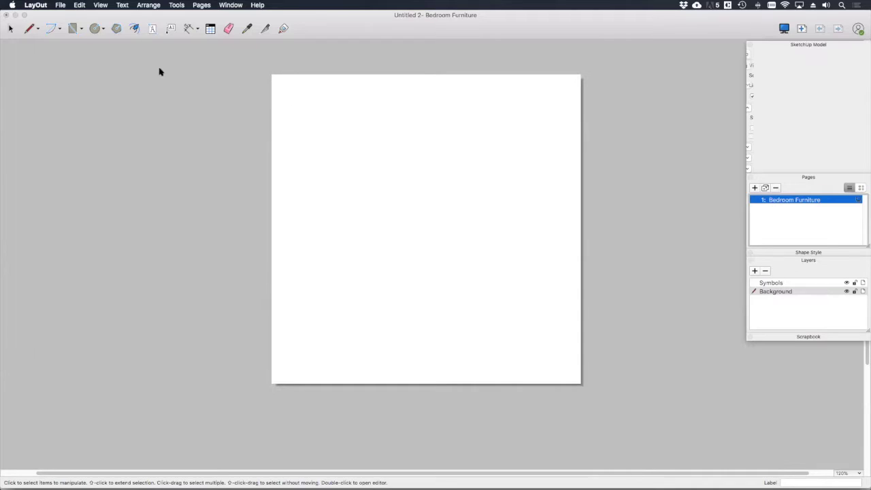
click(400, 338)
Insert bed-double.dwg, importing Model Space only.
click(61, 5)
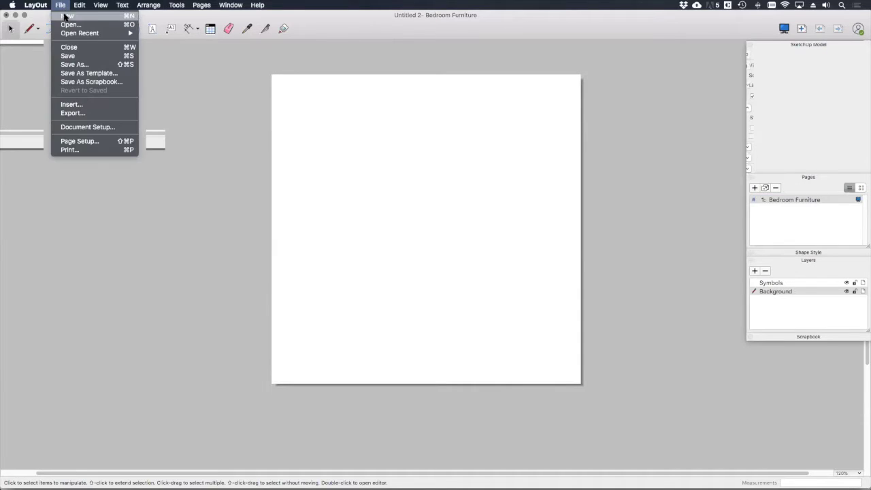
click(82, 106)
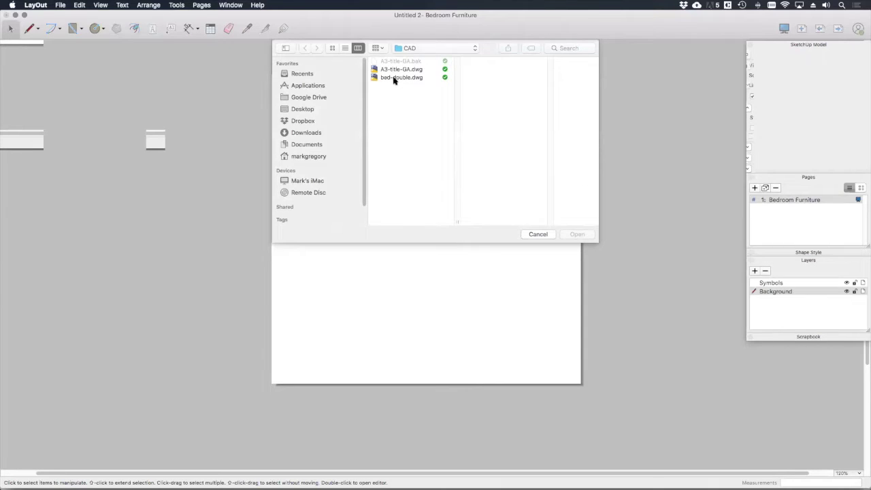
click(394, 78)
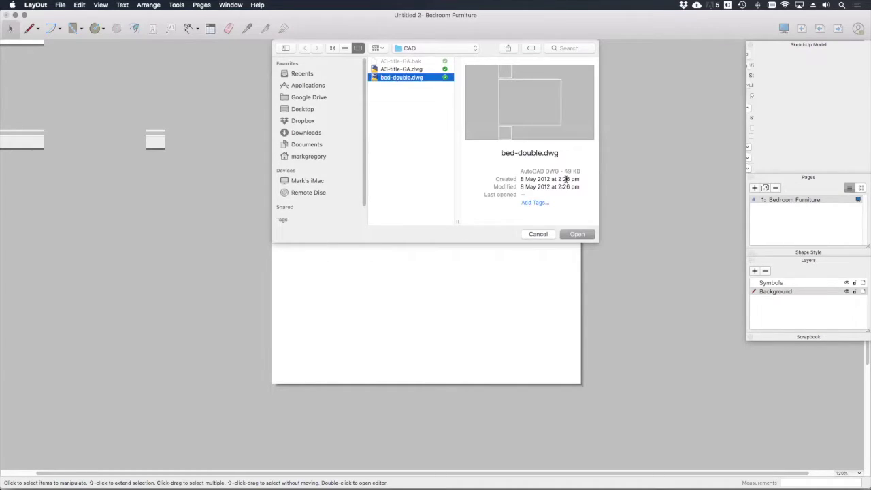
click(572, 232)
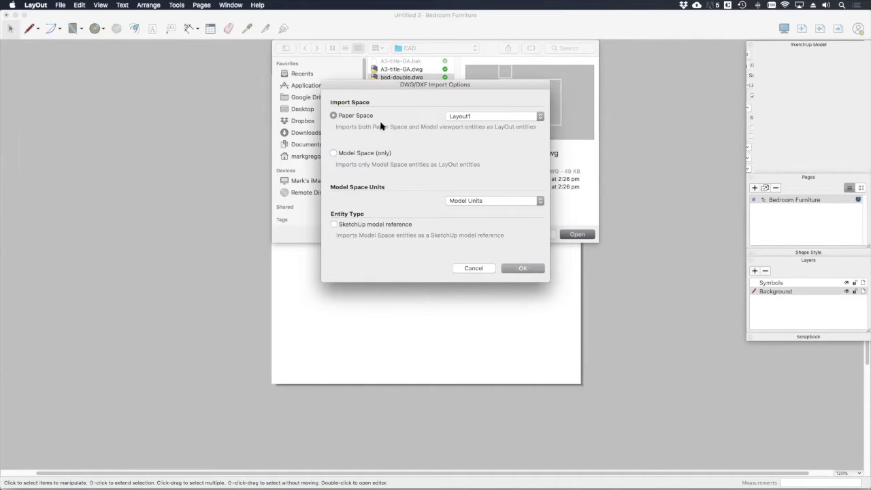
click(334, 153)
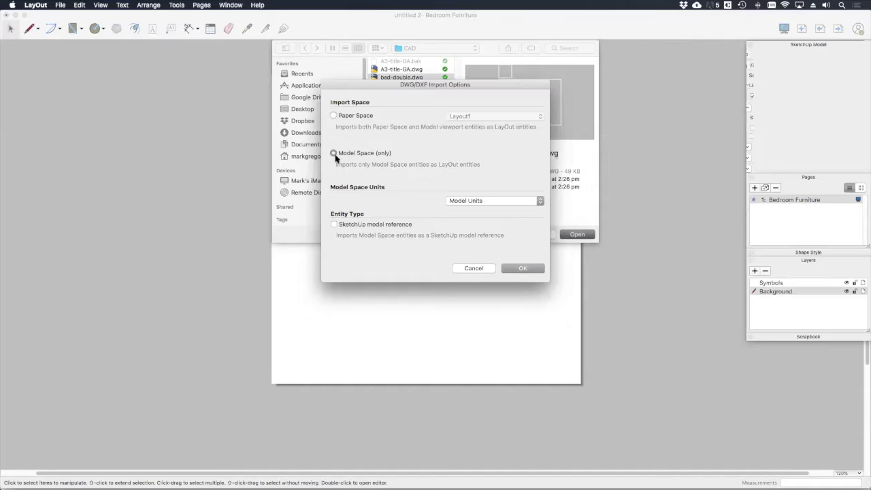
click(522, 269)
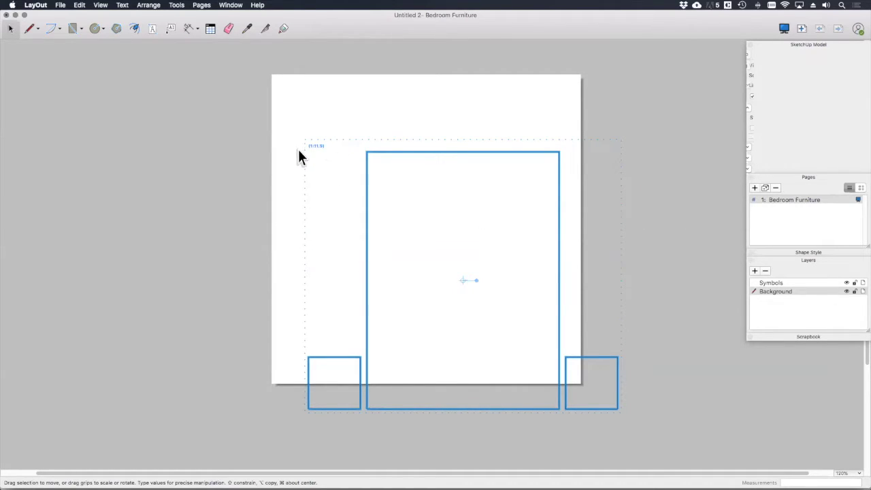
Rescale the imported bed drawing to 1mm:100mm (1:100) and deselect it.
scroll(315, 153, up, 2)
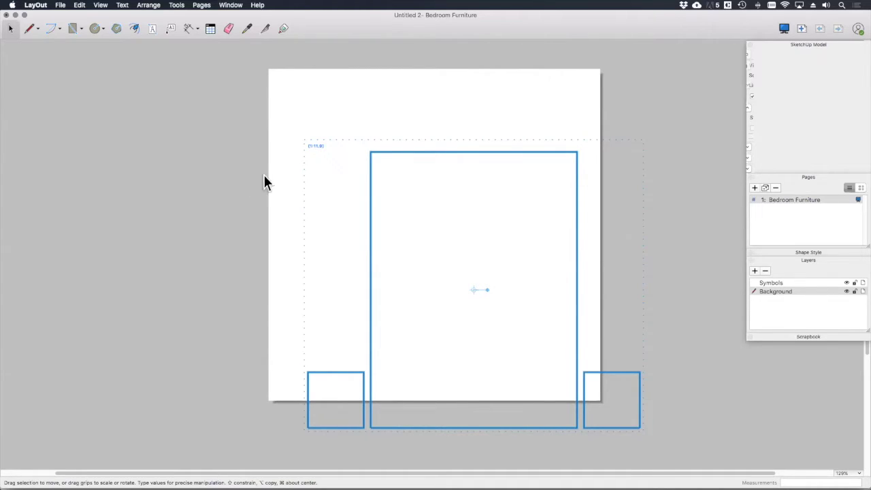
right_click(303, 141)
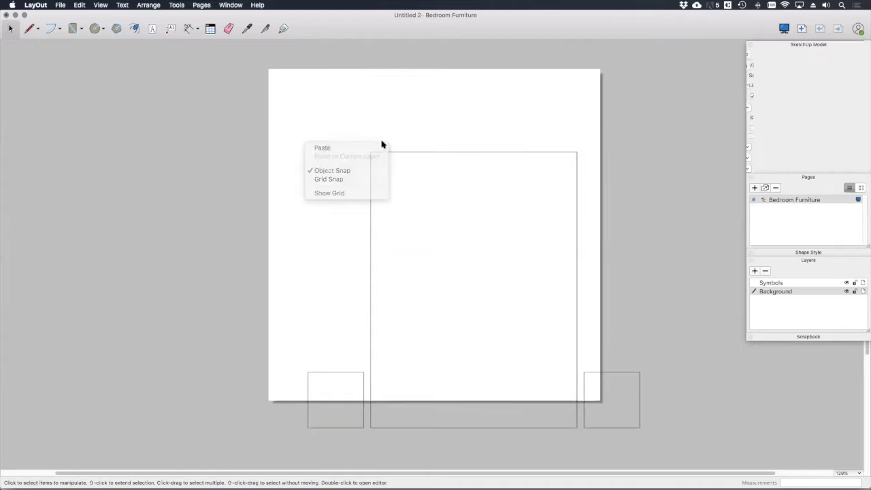
click(389, 150)
right_click(418, 153)
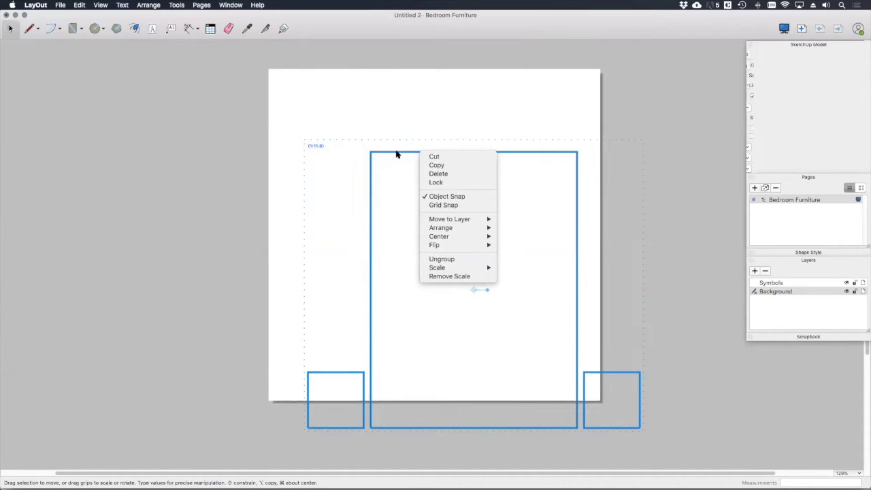
mouse_move(443, 270)
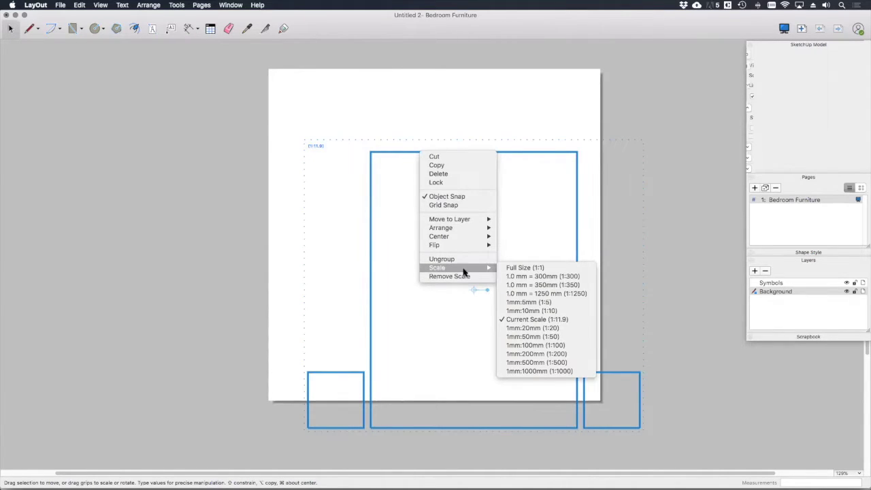
click(550, 346)
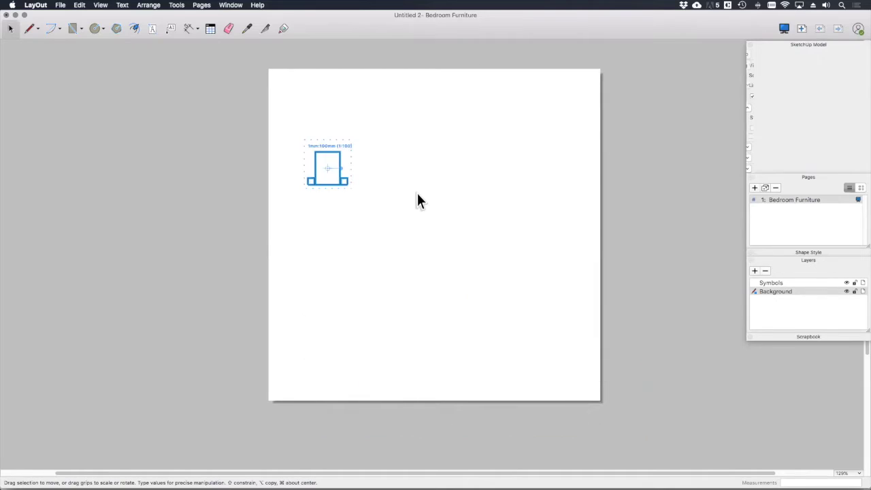
click(407, 192)
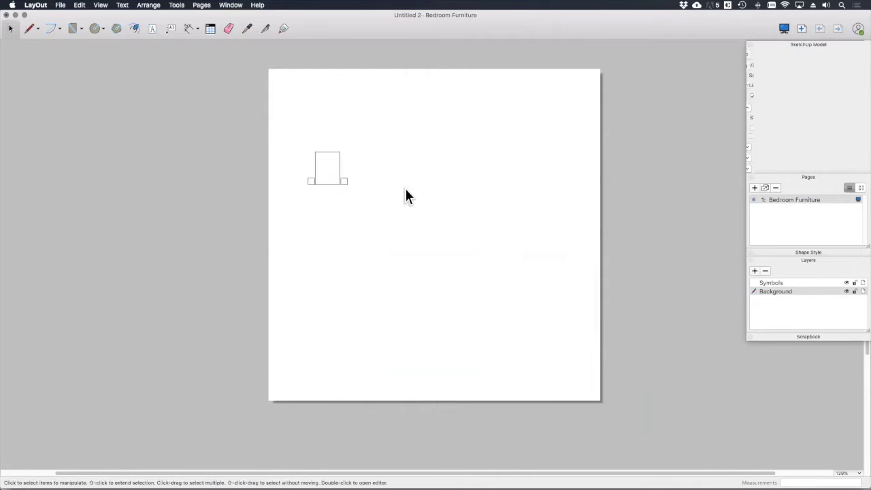
Rotate the 1:100 bed 180° so the bedside tables face up, and move it near the top-left.
click(328, 175)
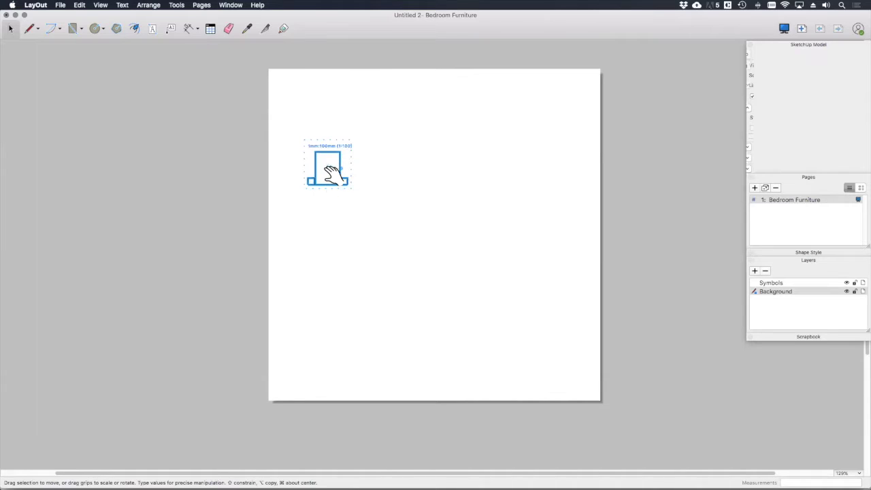
scroll(332, 163, up, 3)
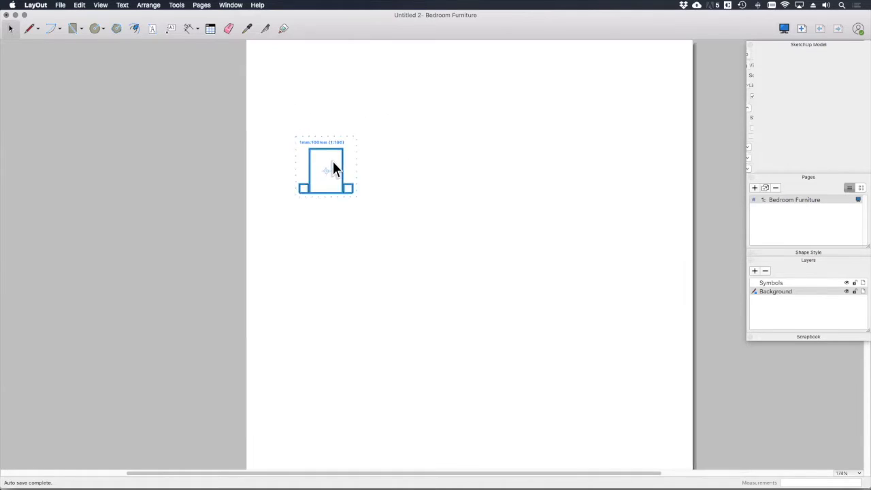
scroll(333, 163, up, 2)
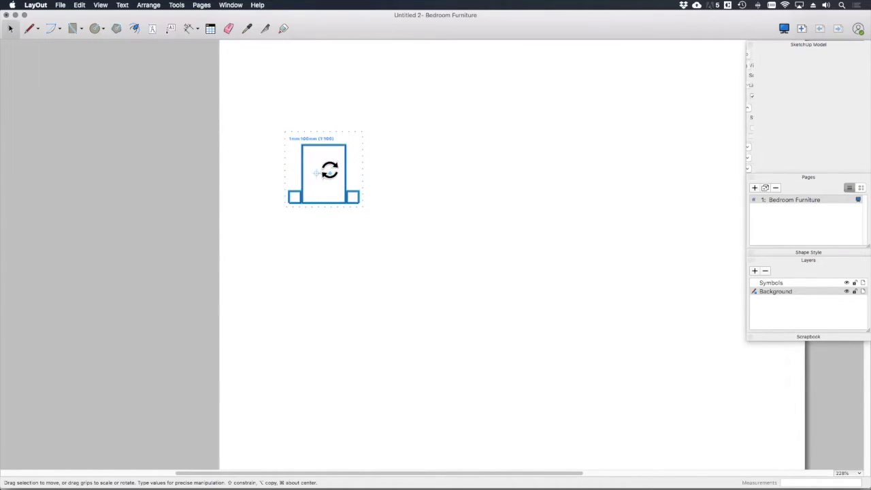
mouse_move(329, 174)
mouse_down()
mouse_move(291, 179)
mouse_move(336, 184)
mouse_move(315, 181)
mouse_up()
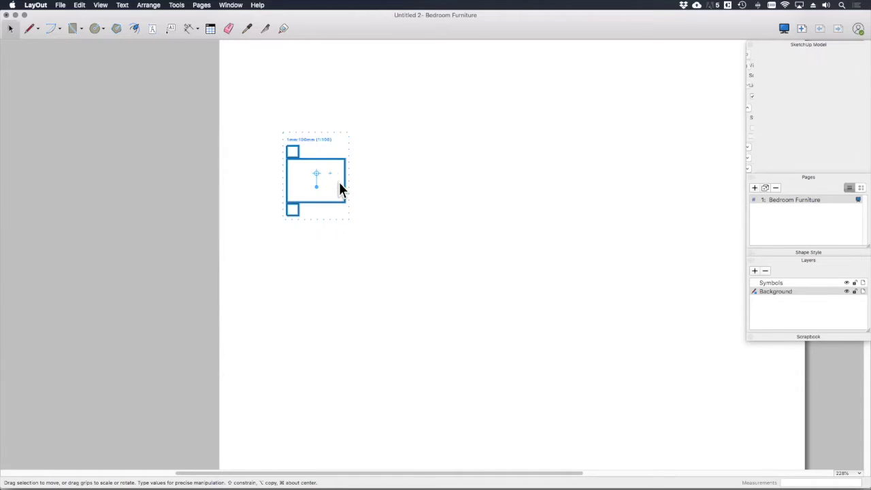
drag(315, 188, 278, 171)
scroll(379, 217, down, 3)
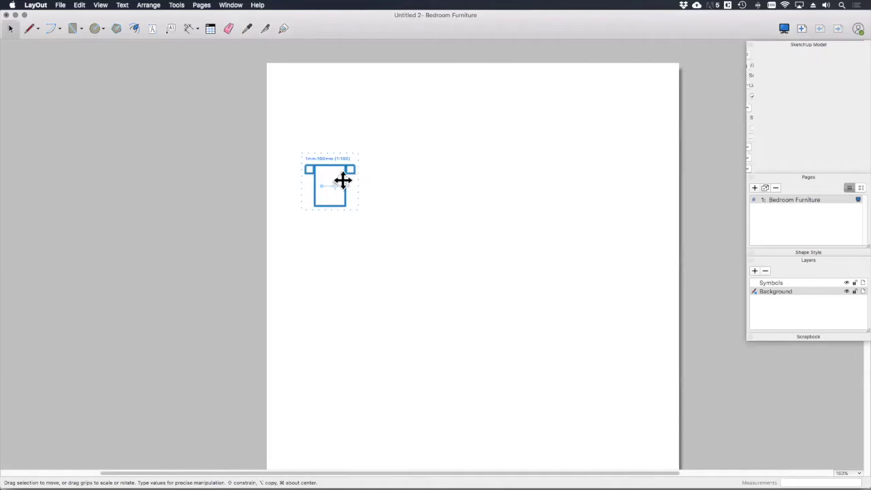
drag(342, 176, 333, 108)
click(271, 168)
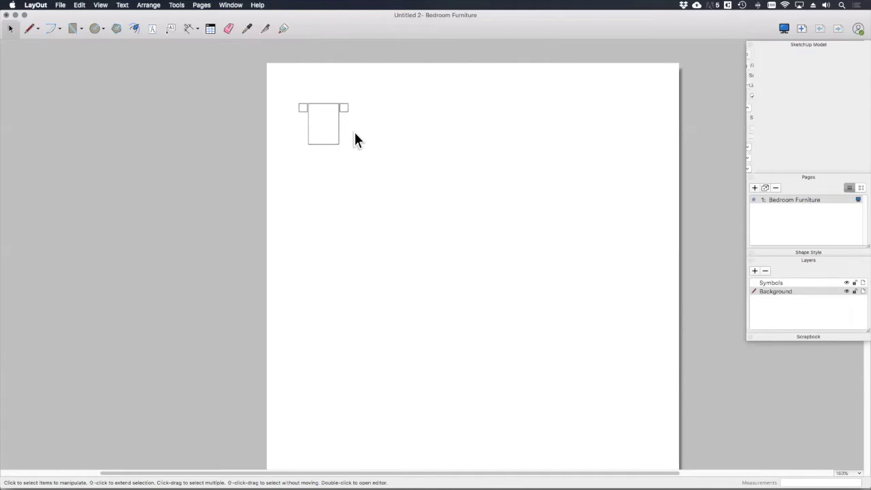
scroll(344, 128, up, 5)
Fill the bed rectangle with light grey Mercury, leaving the bedside tables unfilled.
scroll(300, 132, down, 2)
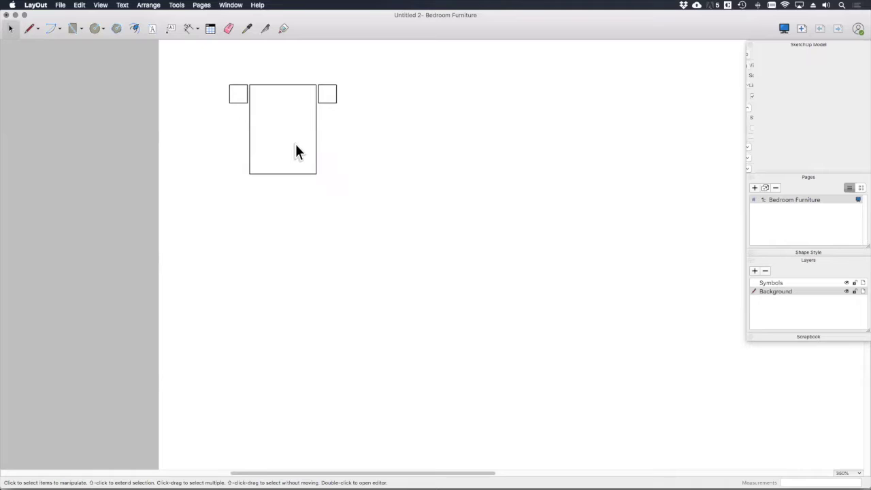
double_click(315, 116)
click(314, 110)
key(Escape)
click(314, 110)
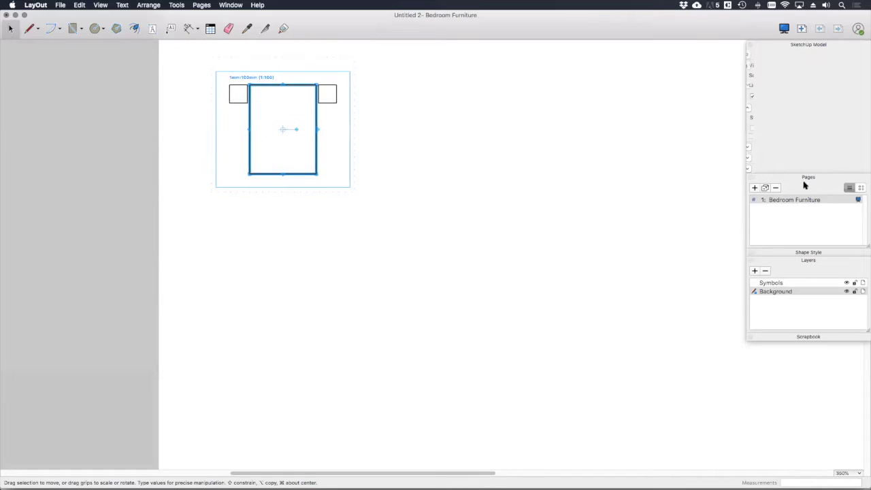
click(799, 256)
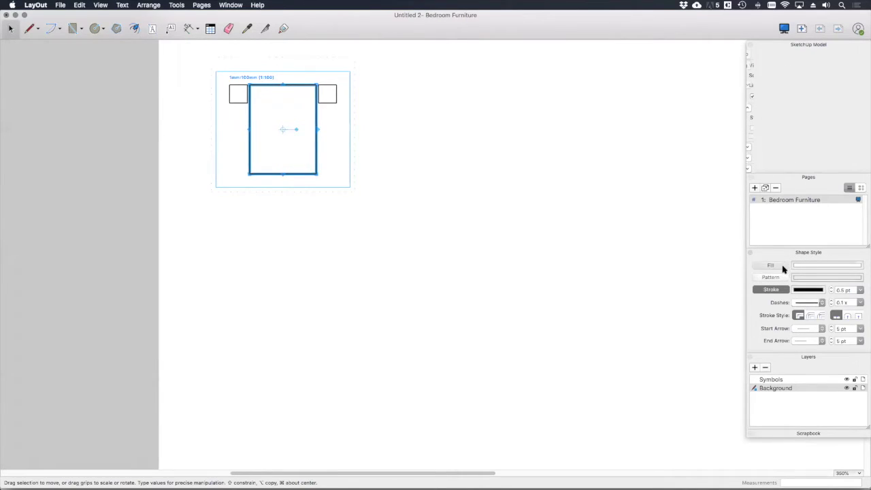
click(810, 267)
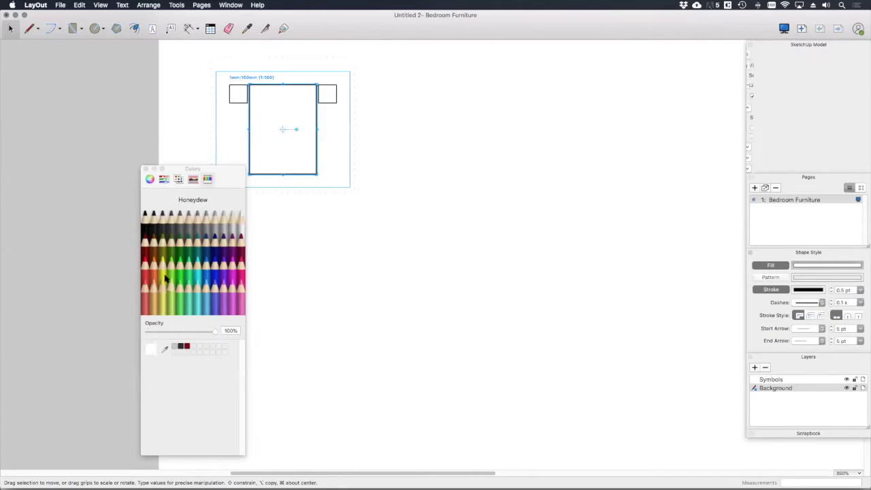
click(232, 221)
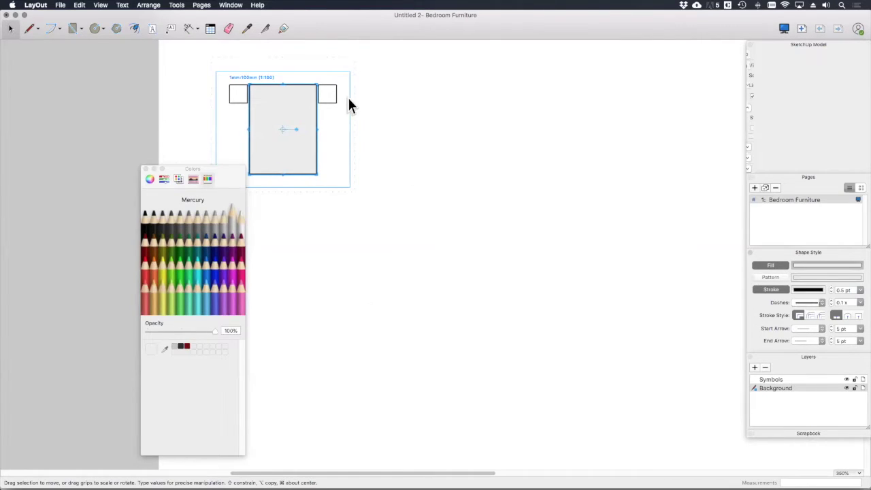
click(380, 120)
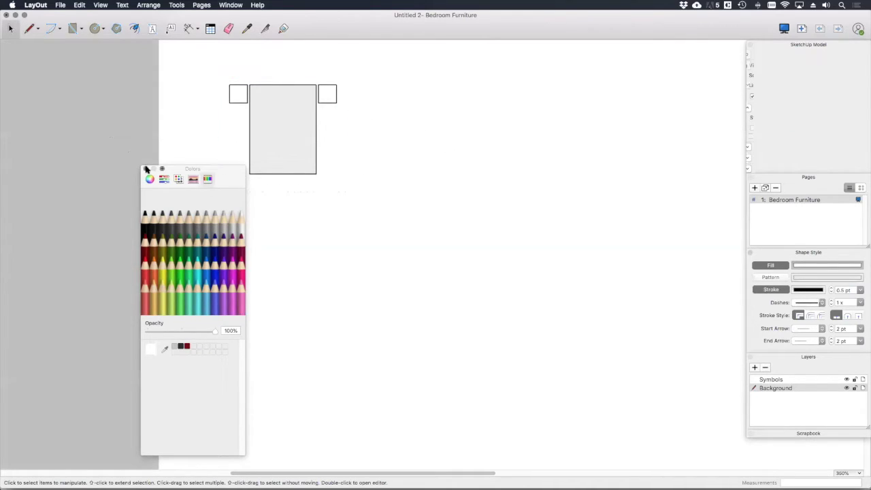
click(145, 168)
scroll(319, 162, up, 5)
scroll(317, 160, down, 9)
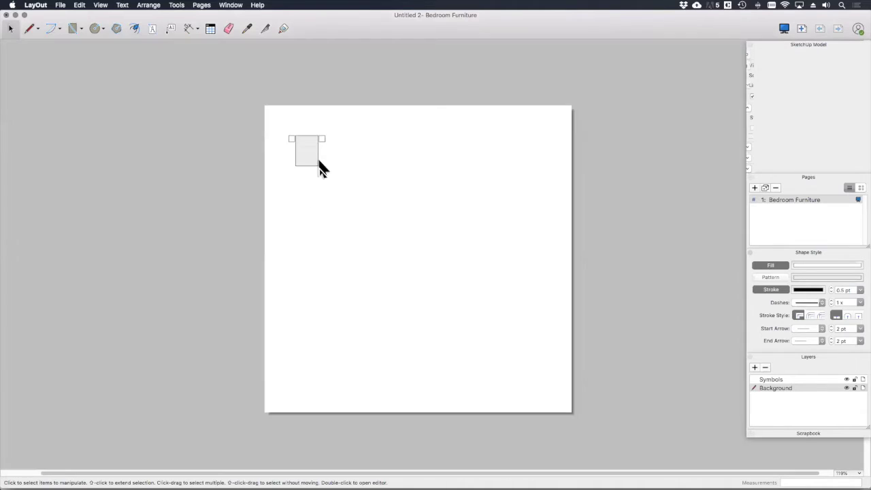
scroll(319, 163, up, 2)
Duplicate the bed drawing lower down the page.
click(308, 153)
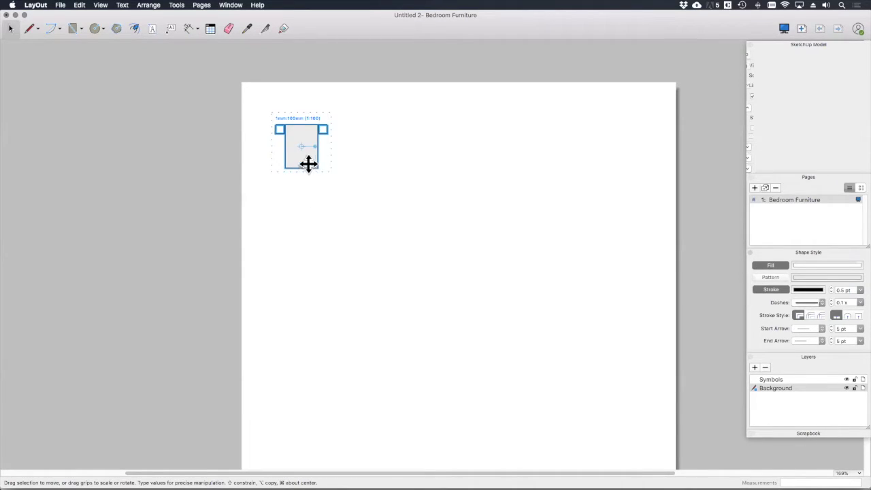
drag(313, 165, 318, 201)
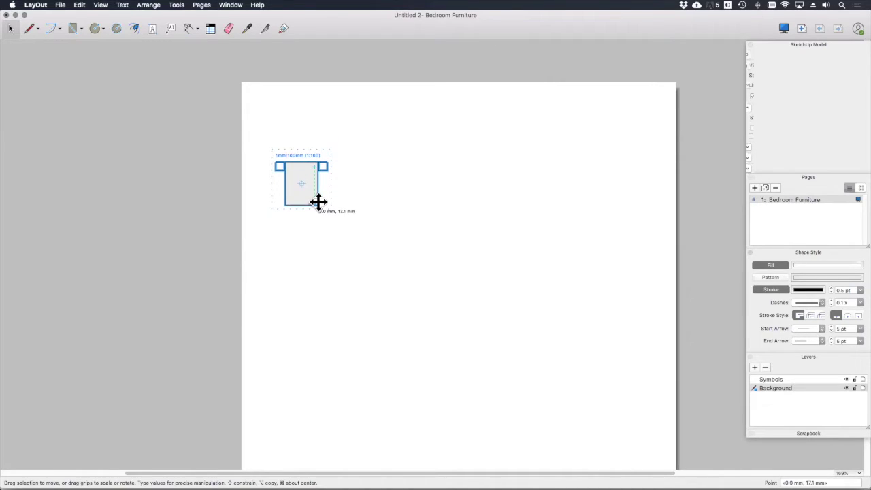
alt+drag(318, 202, 317, 280)
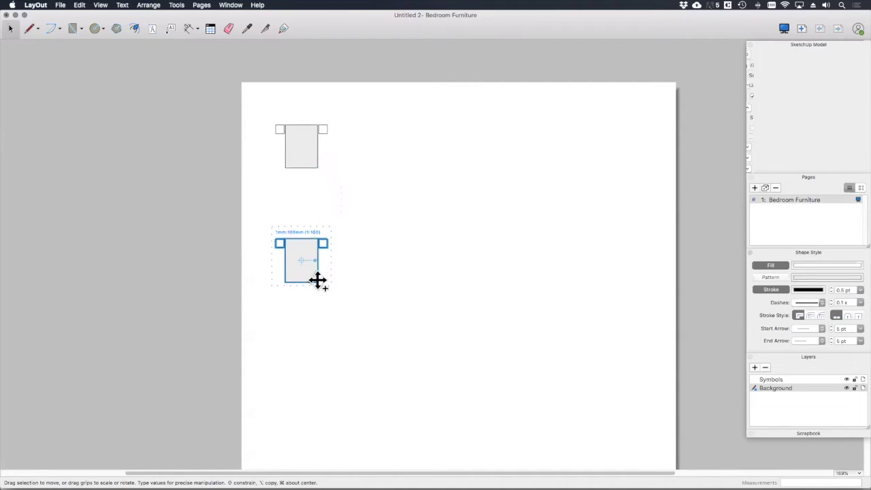
click(303, 232)
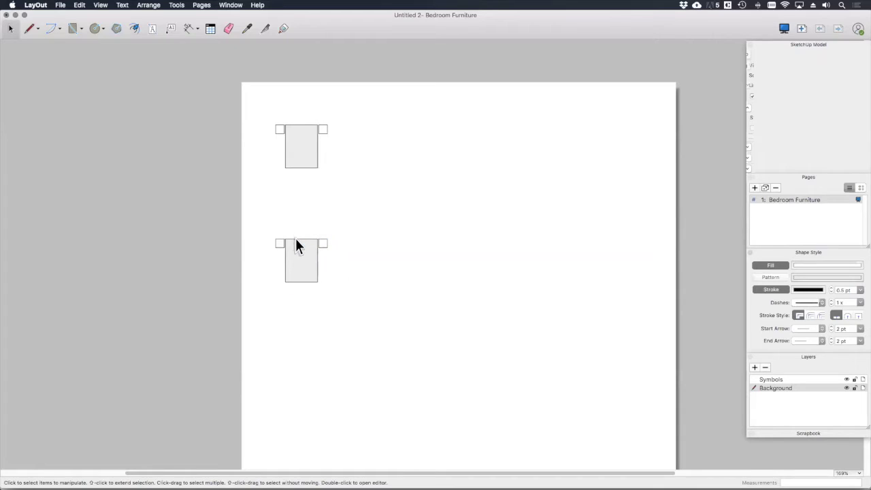
Rescale the lower bed copy to 1mm:50mm (1:50).
click(295, 238)
right_click(295, 239)
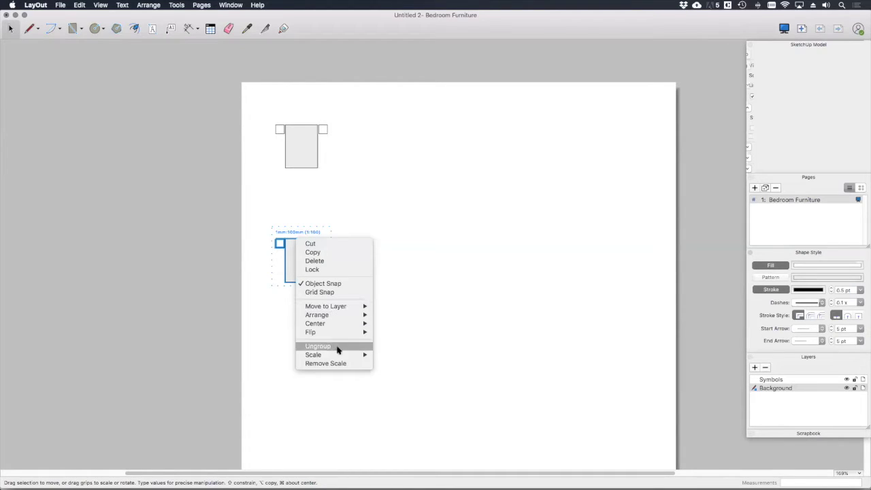
mouse_move(336, 354)
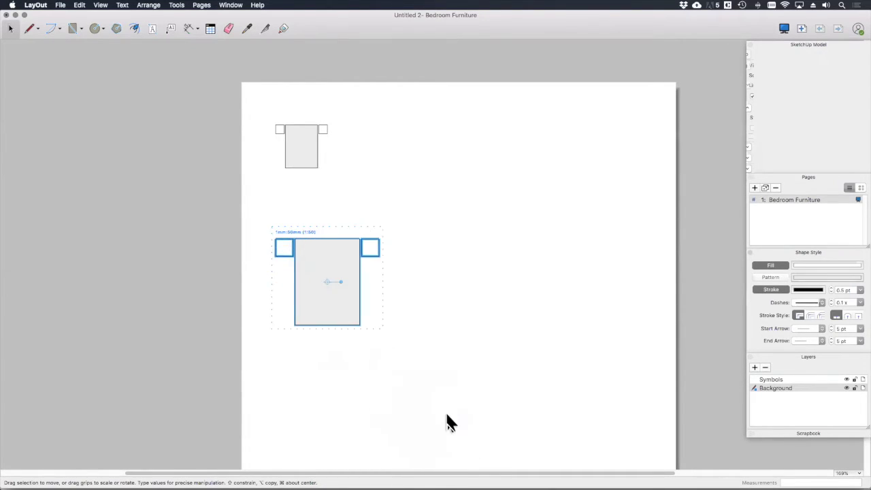
click(469, 336)
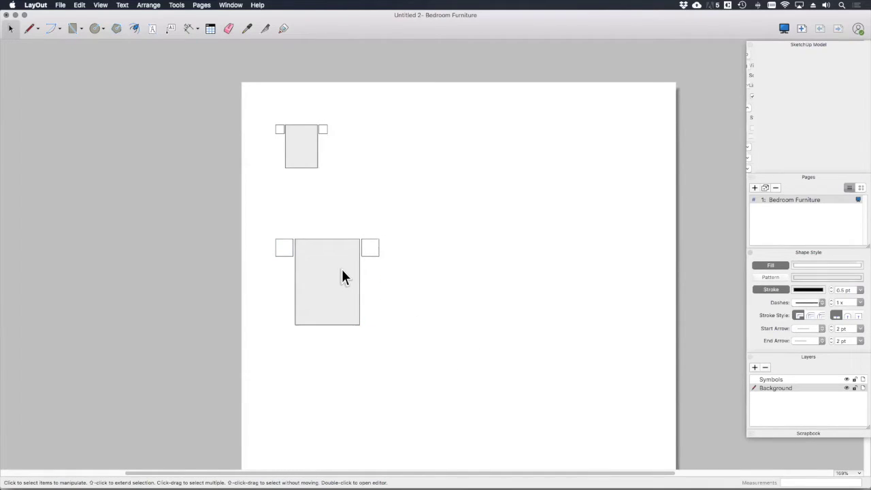
Select both the 1:100 and 1:50 bed drawings and bring up their context menu.
click(317, 163)
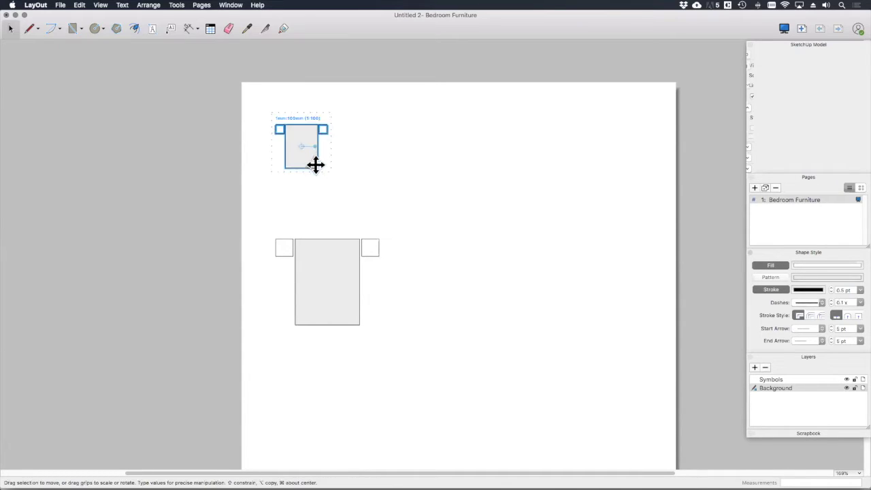
shift+click(347, 286)
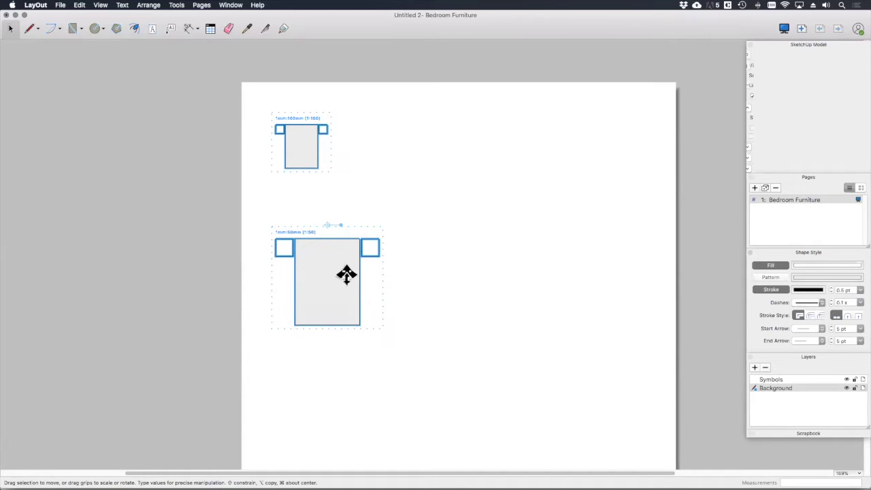
right_click(347, 275)
Move both bed viewports onto the Symbols layer.
mouse_move(389, 343)
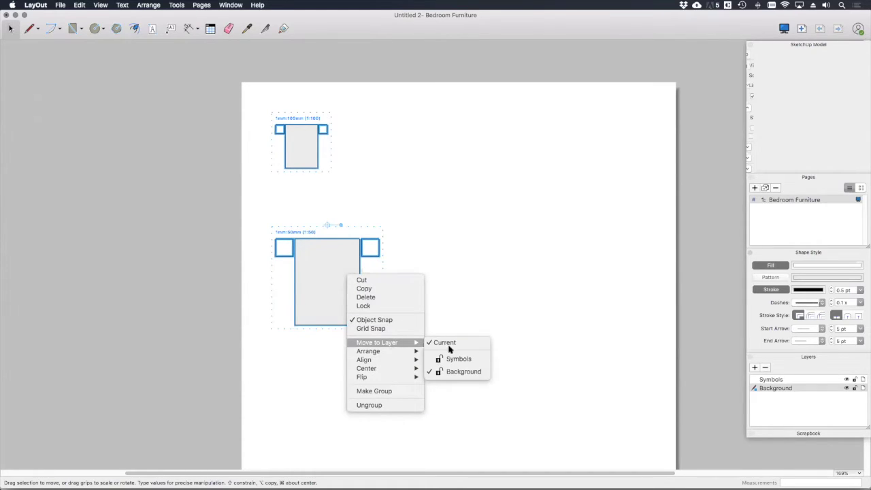
click(460, 357)
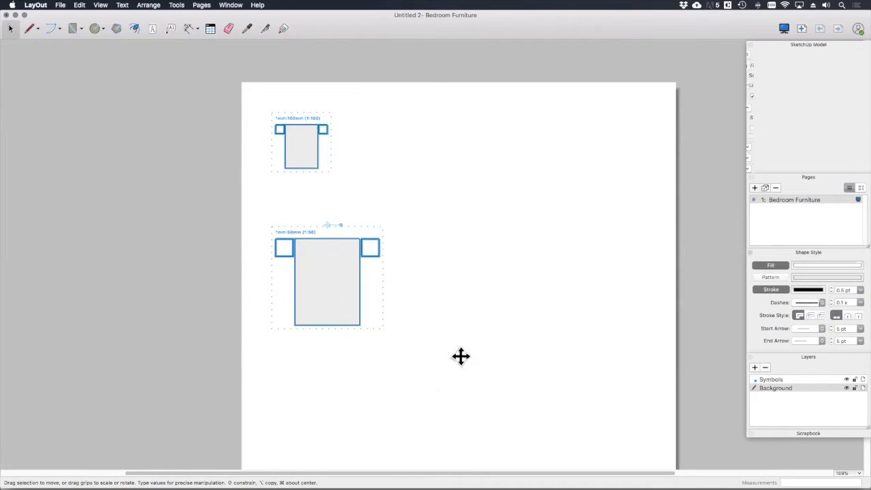
click(187, 284)
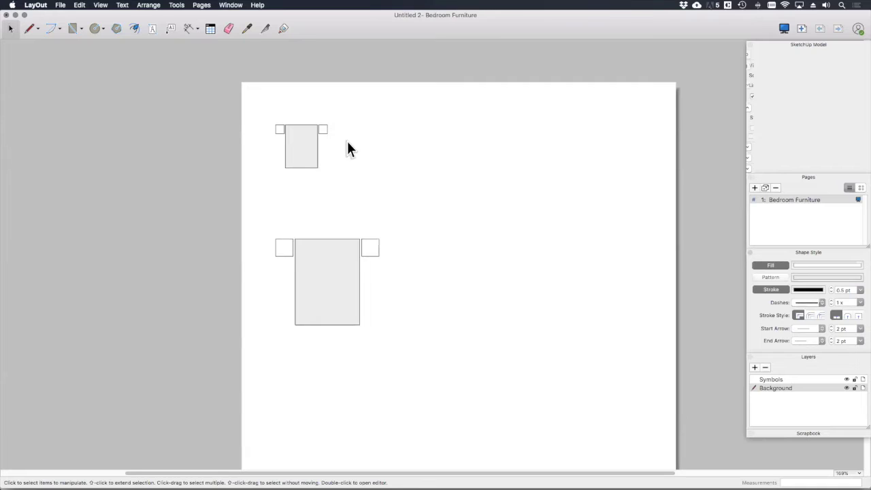
Add the label '1:100 Double Bed' beneath the small bed.
click(154, 30)
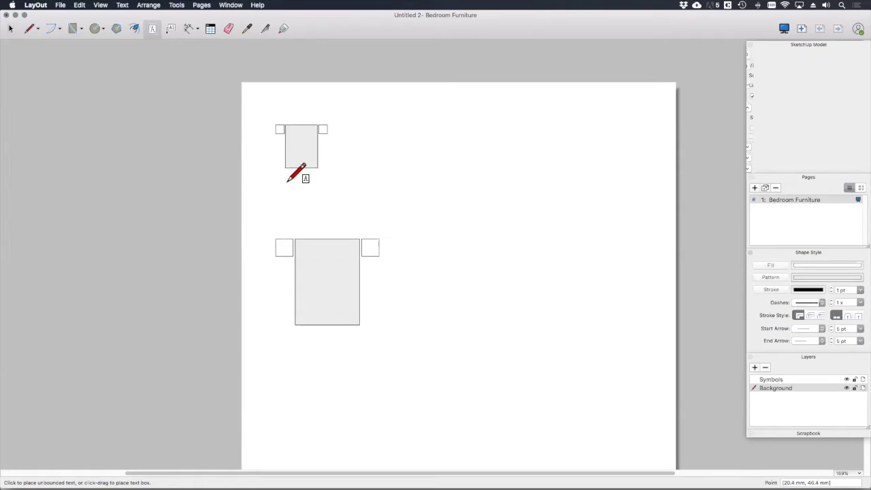
drag(286, 183, 404, 194)
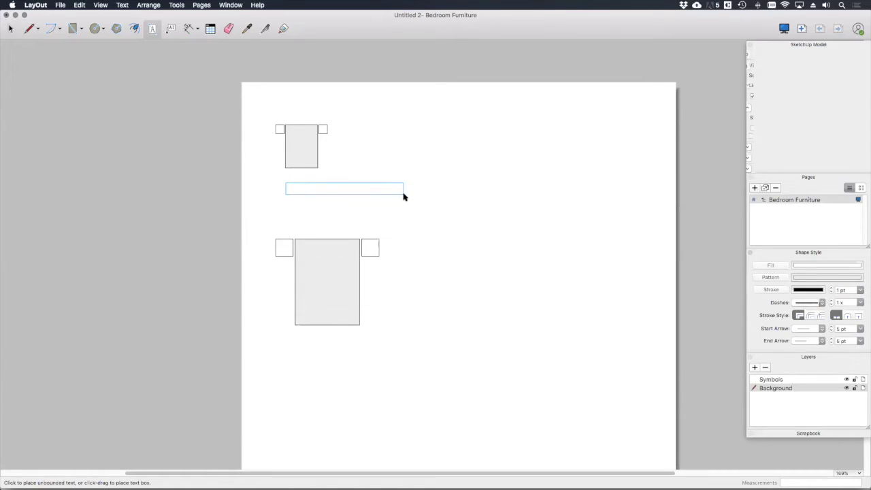
text(1:1-00 Double Bed)
key(Escape)
key(space)
Copy the label below the large bed and change it to '1:50 Double Bed'.
click(343, 190)
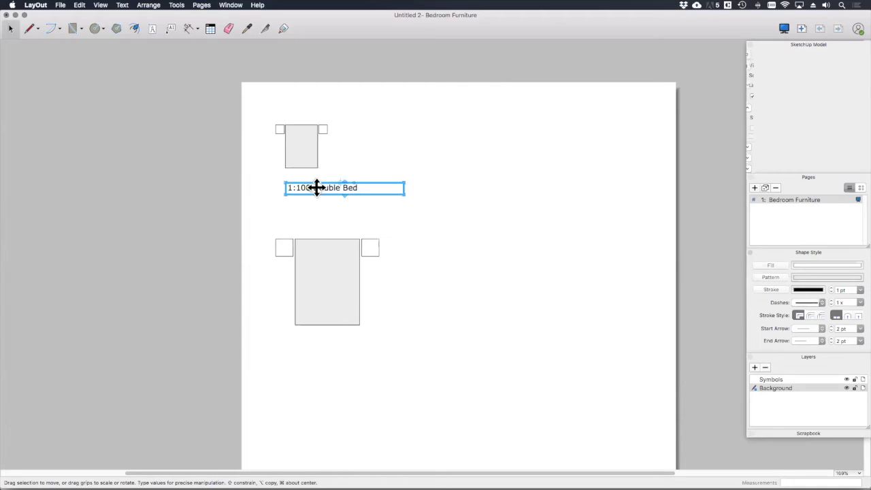
drag(316, 187, 303, 342)
click(309, 358)
double_click(307, 342)
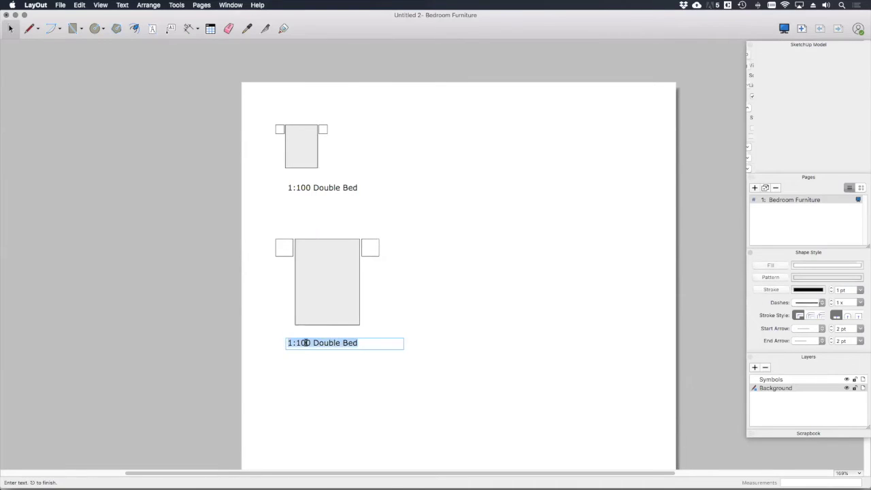
click(307, 343)
key(BackSpace)
key(BackSpace)
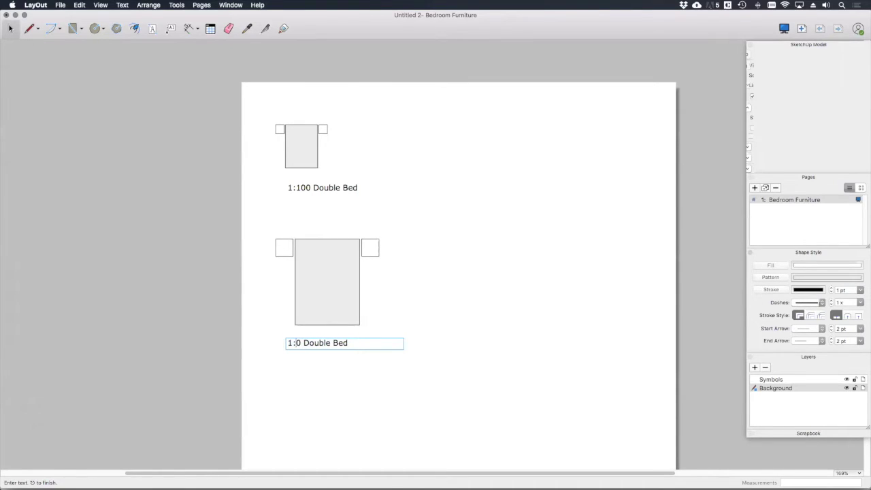
text(5)
click(168, 316)
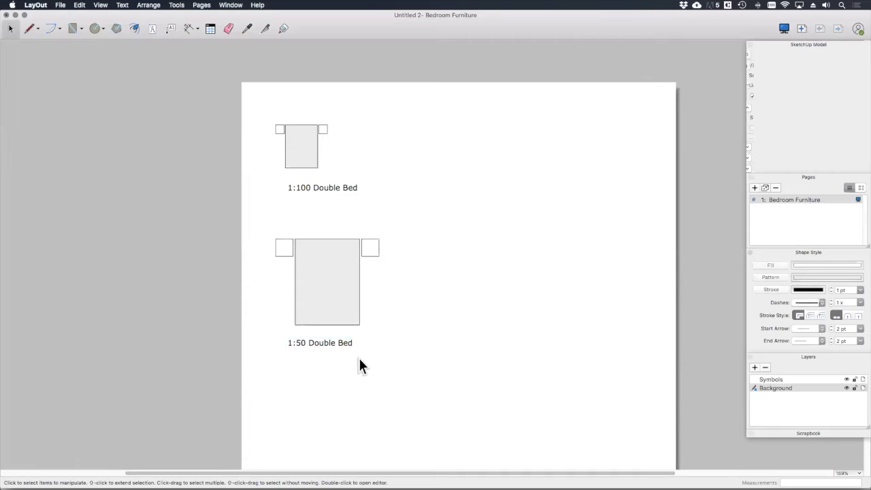
click(347, 344)
Put both Double Bed labels on the Symbols layer and lock the Background layer.
shift+click(350, 191)
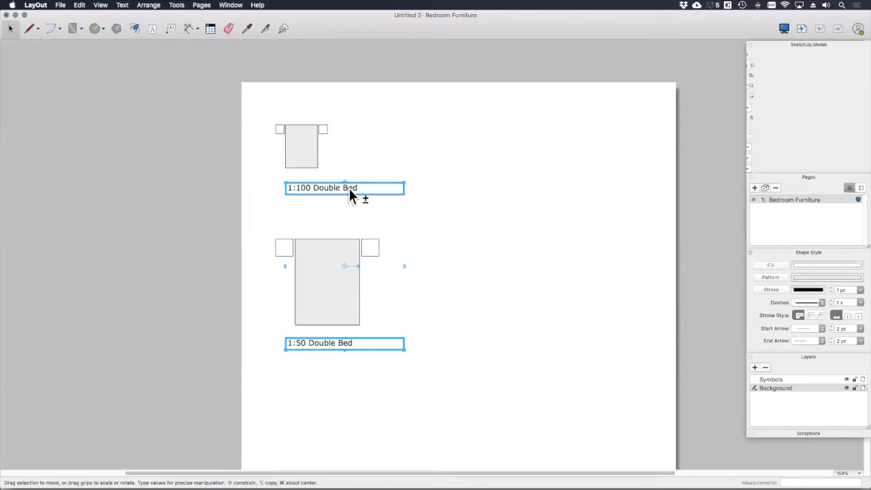
right_click(335, 188)
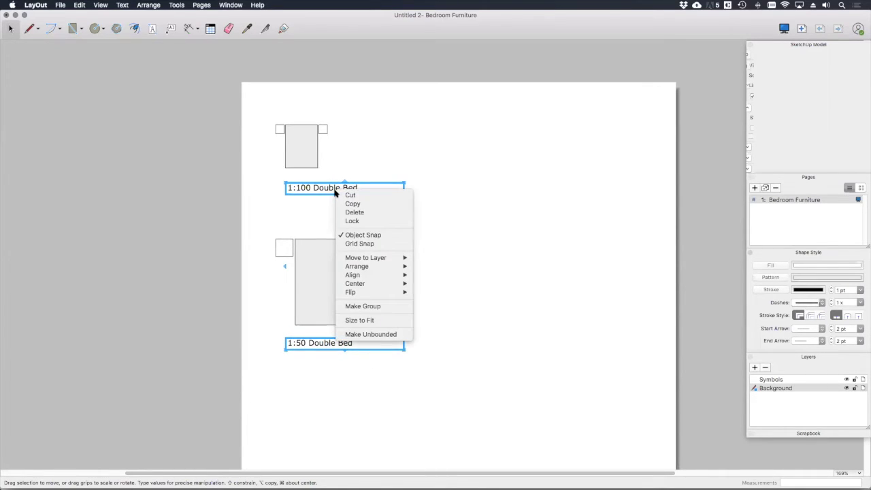
mouse_move(392, 257)
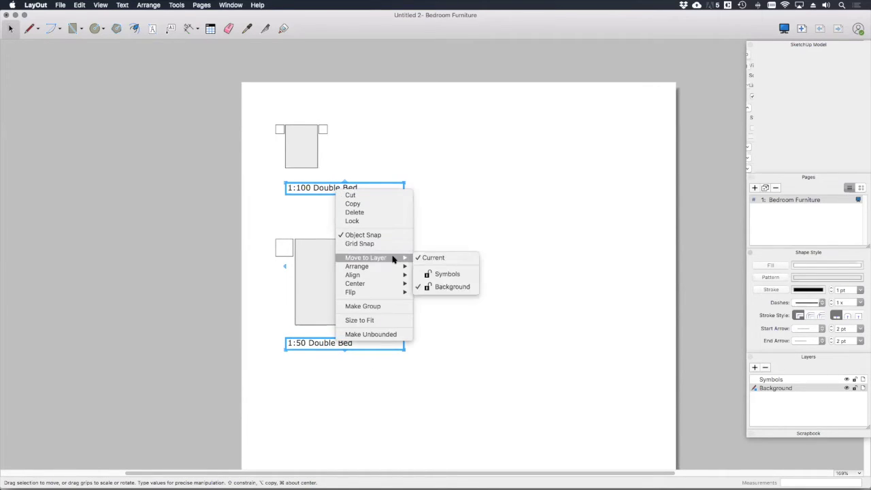
click(446, 276)
click(468, 225)
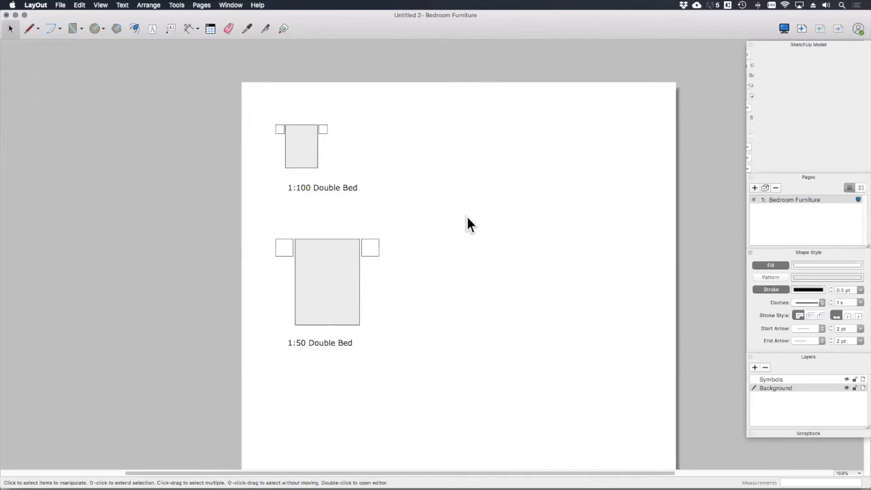
click(855, 388)
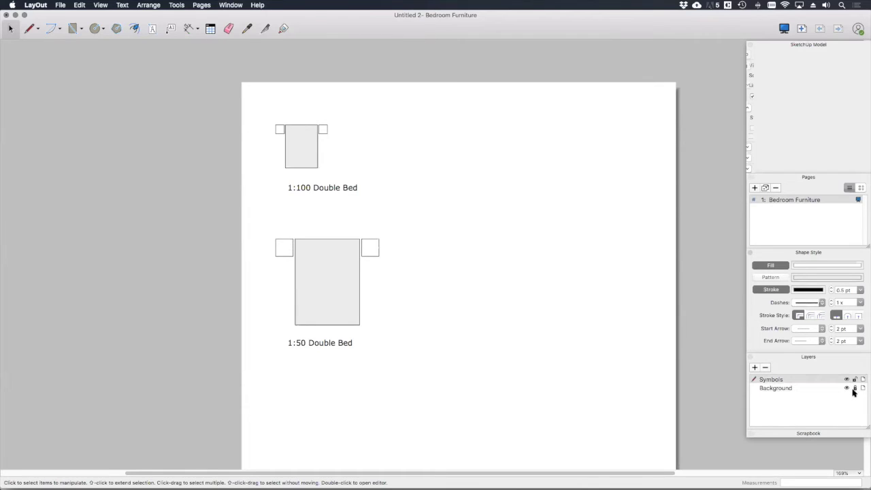
Nudge the 1:50 bed symbol slightly into position on the page.
drag(340, 273, 377, 282)
click(336, 245)
drag(390, 245, 332, 241)
click(294, 247)
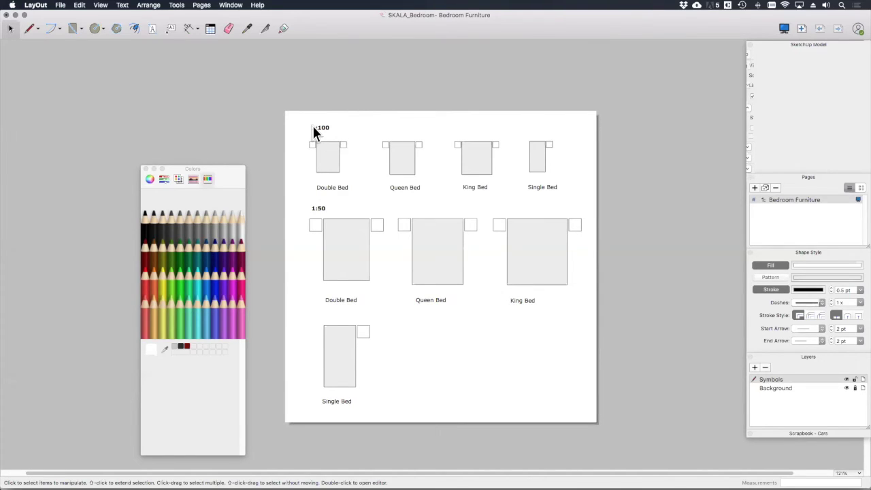
Bring up the File menu's saving options for the finished bedroom page.
click(60, 6)
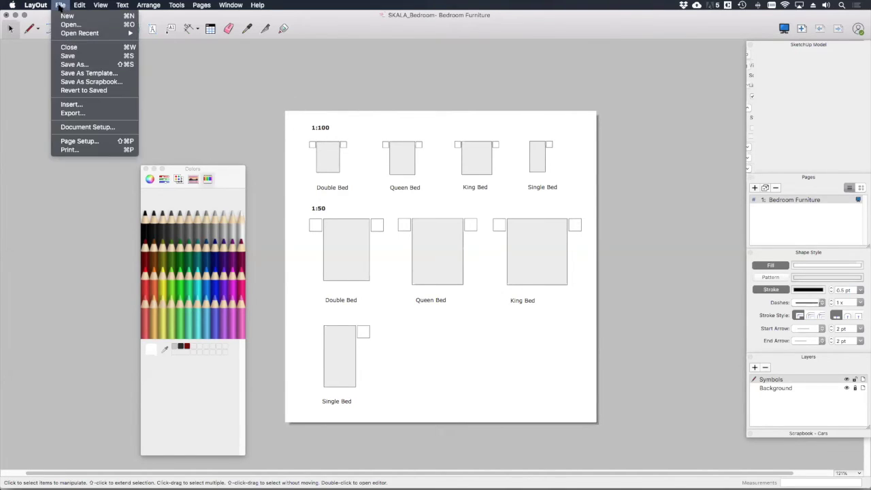
Save as scrapbook 'SKALA_Furnituure', replacing 'Bedroom' in the name, in Content/Layout/Scrapbooks.
click(78, 82)
drag(421, 65, 394, 64)
text(Fu)
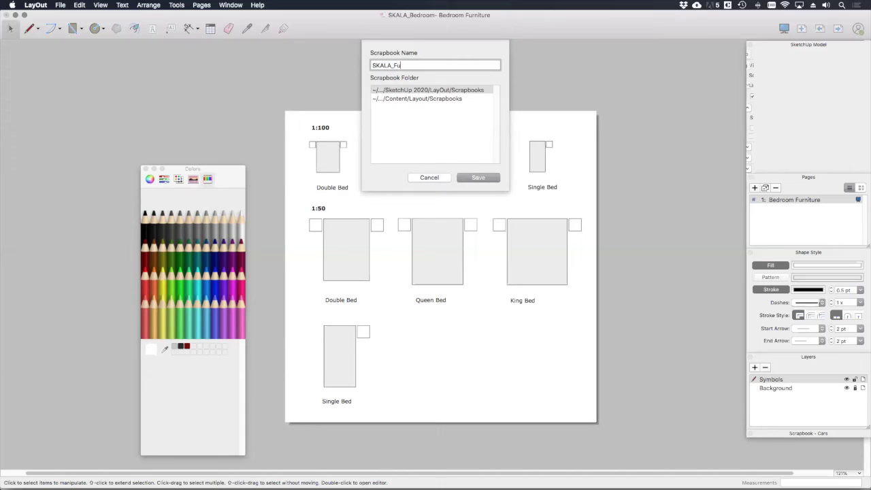
text(rnituure)
click(418, 98)
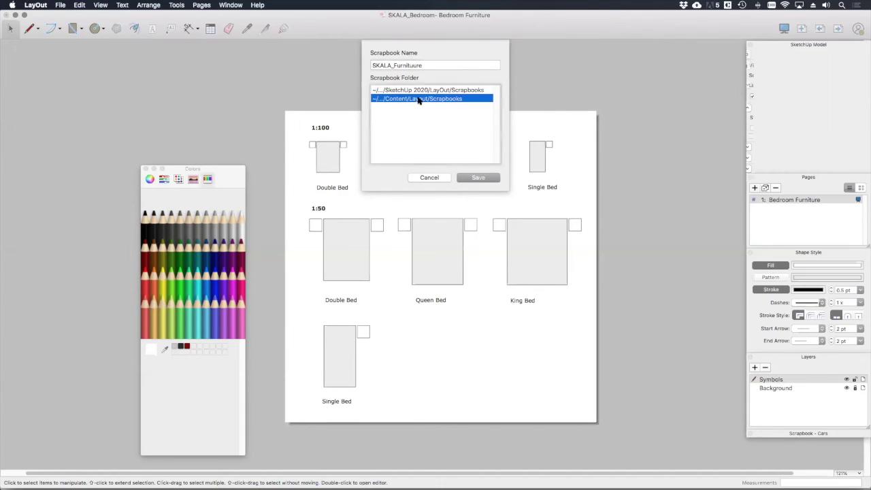
click(476, 177)
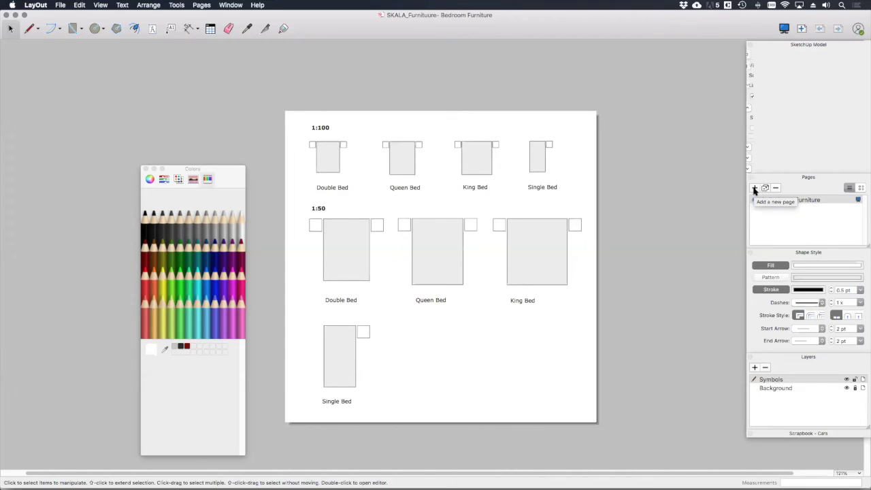
Add a new page named 'Lounge Furniture'.
click(754, 189)
double_click(800, 208)
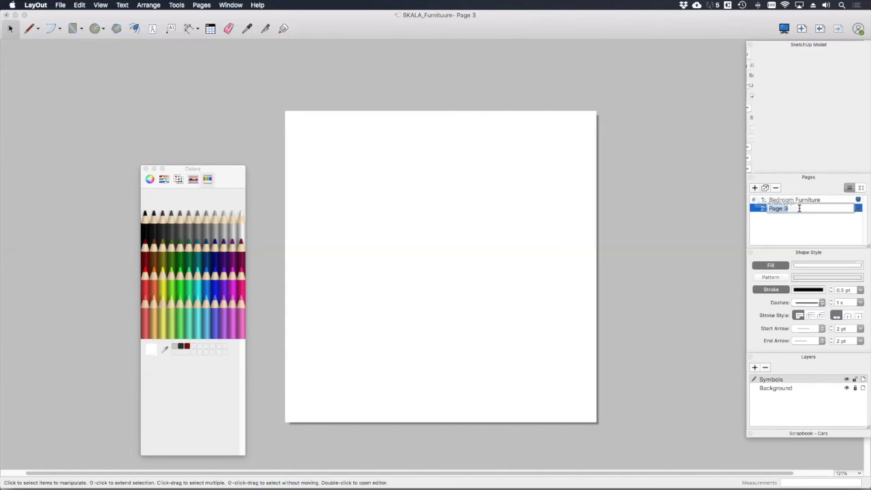
text(Lounge Furniture)
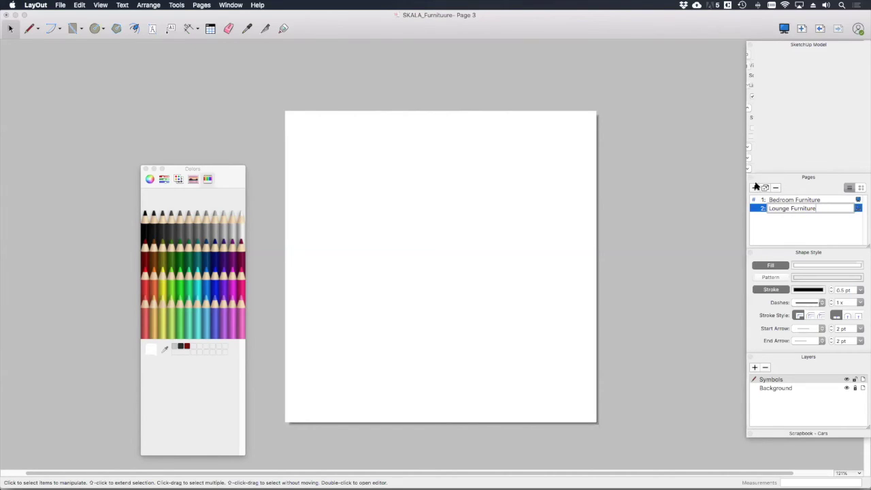
Add another page named 'Dining Room Furniture'.
click(755, 187)
text(Kitc)
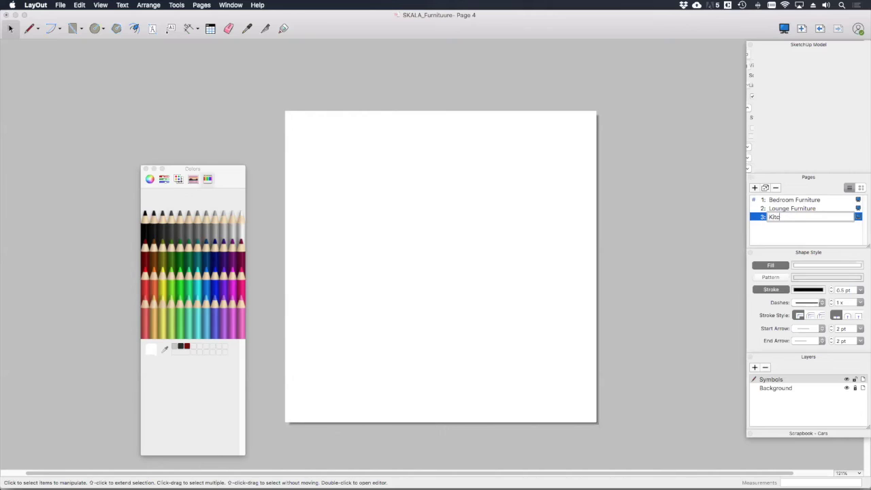
text(hen Ap)
key(BackSpace)
key(BackSpace)
key(BackSpace)
key(BackSpace)
key(BackSpace)
key(BackSpace)
key(BackSpace)
key(BackSpace)
key(BackSpace)
text(Dining Room Furniture)
key(Return)
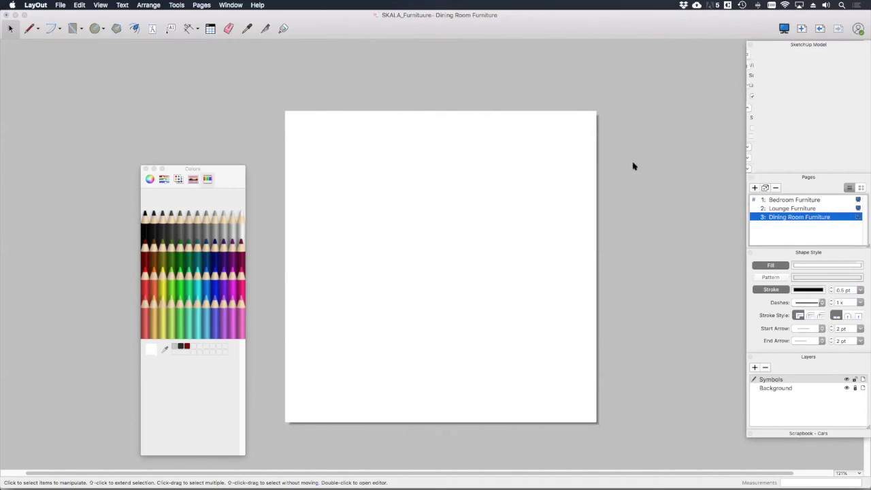
click(632, 166)
Switch to SKALA_A3_Landscape and show the SKALA_Furnituure scrapbook in a floating Scrapbooks panel.
click(230, 5)
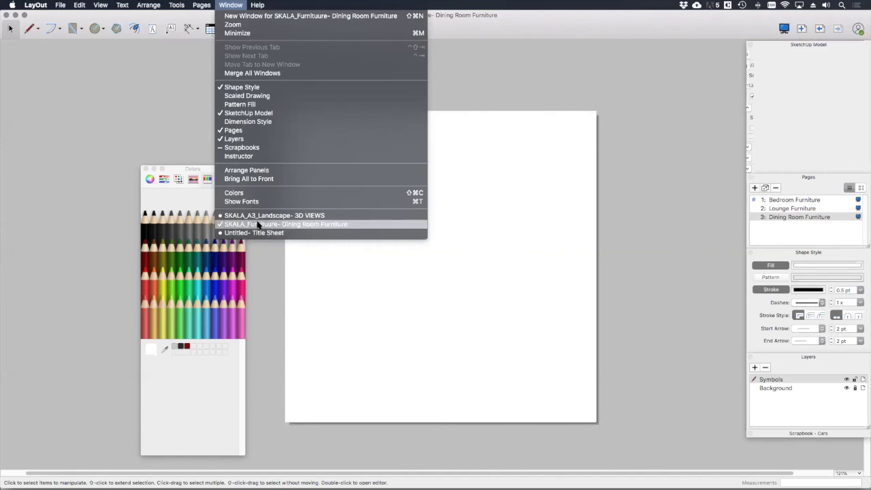
click(279, 211)
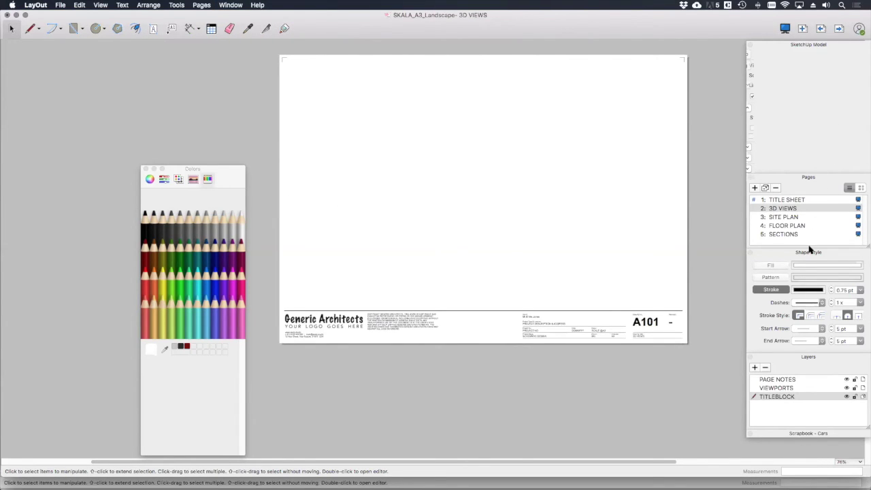
click(801, 434)
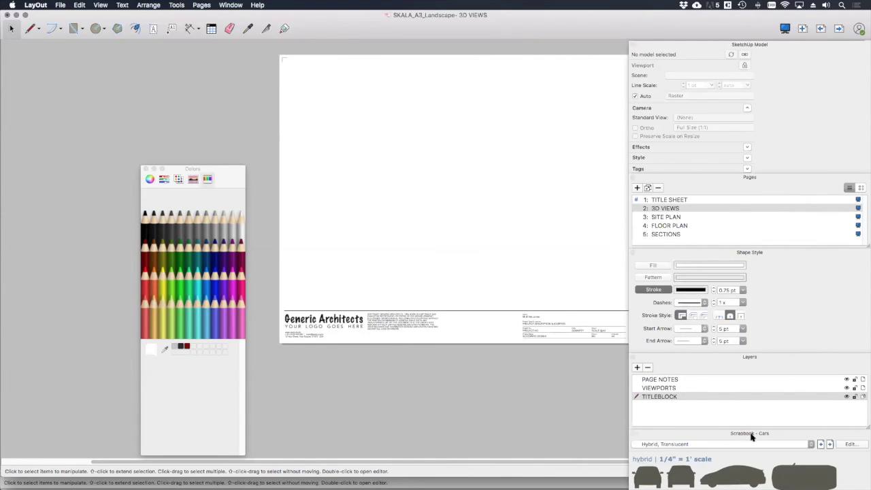
drag(753, 434, 170, 54)
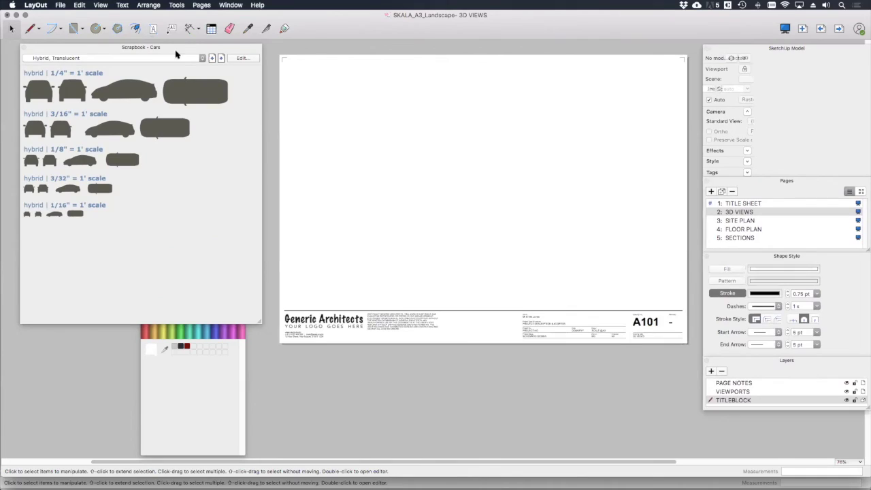
click(201, 59)
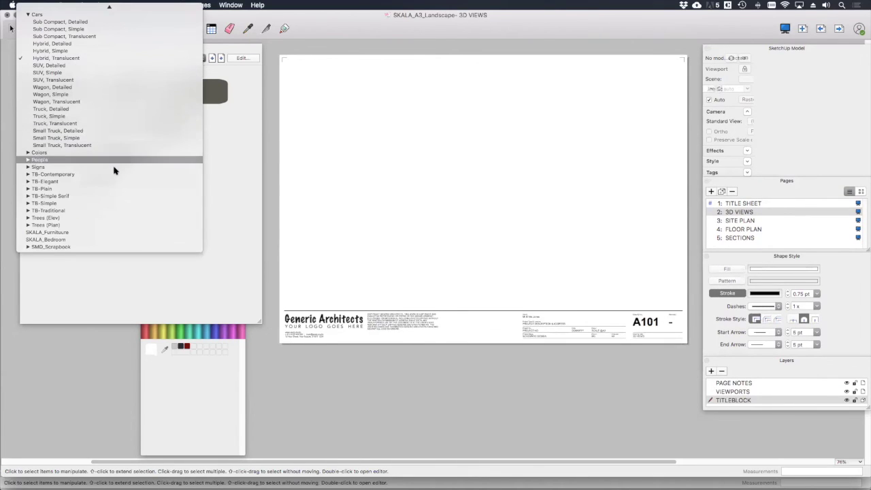
click(96, 236)
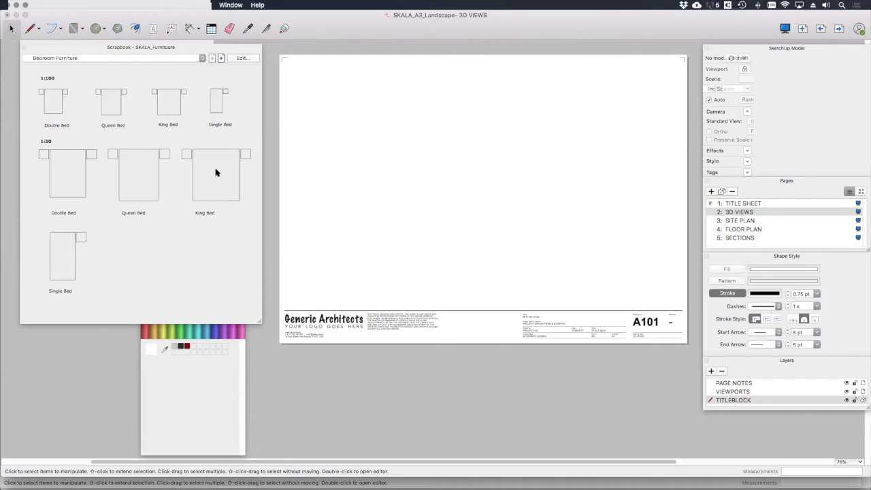
Drag the 1:50 King Bed onto the A3 sheet and rotate it 90°.
drag(216, 171, 429, 160)
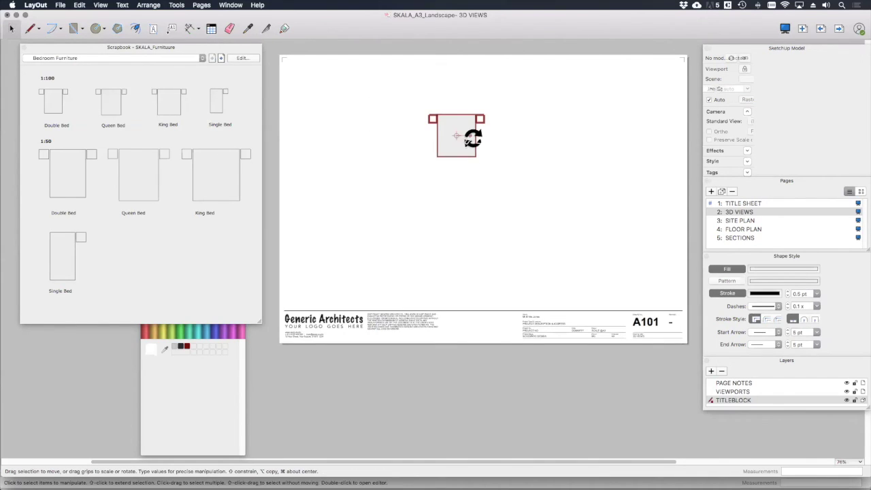
drag(464, 145, 453, 146)
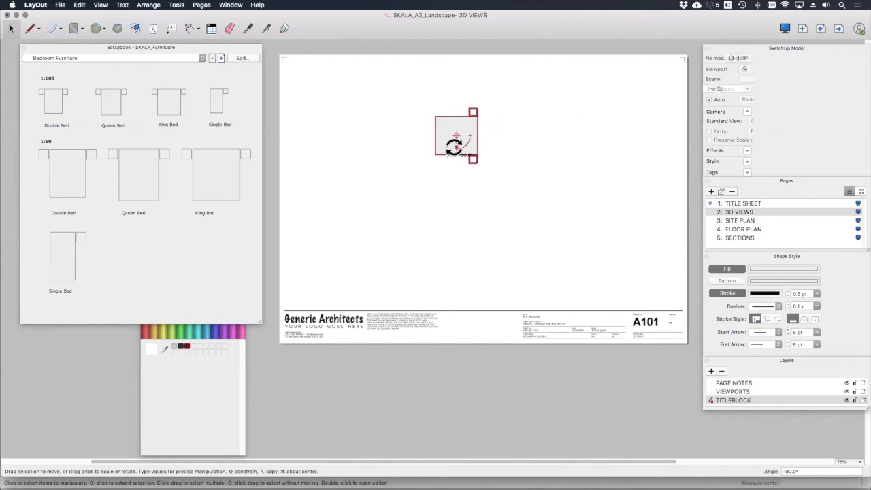
click(504, 145)
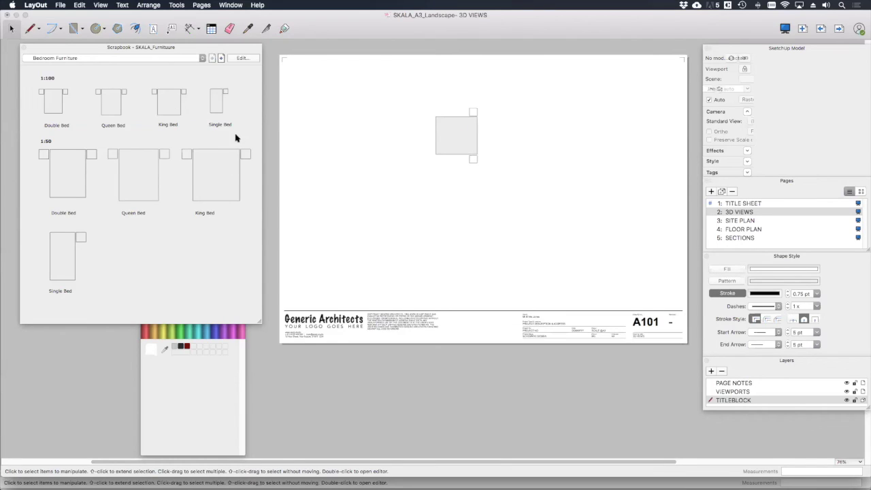